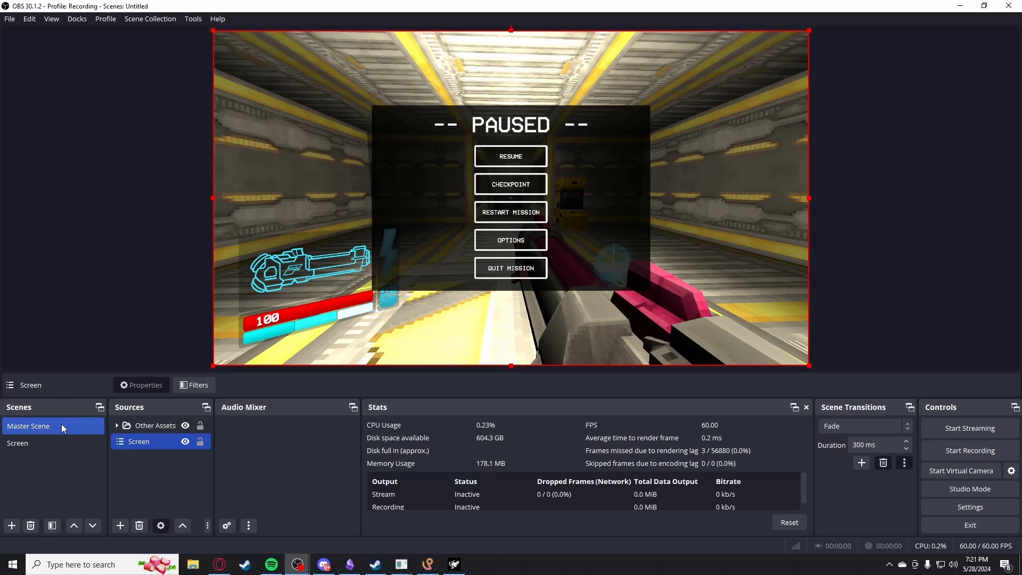
Add a new scene named Vtuber Scene.
{"action": "left_click", "coordinate": [50, 443]}
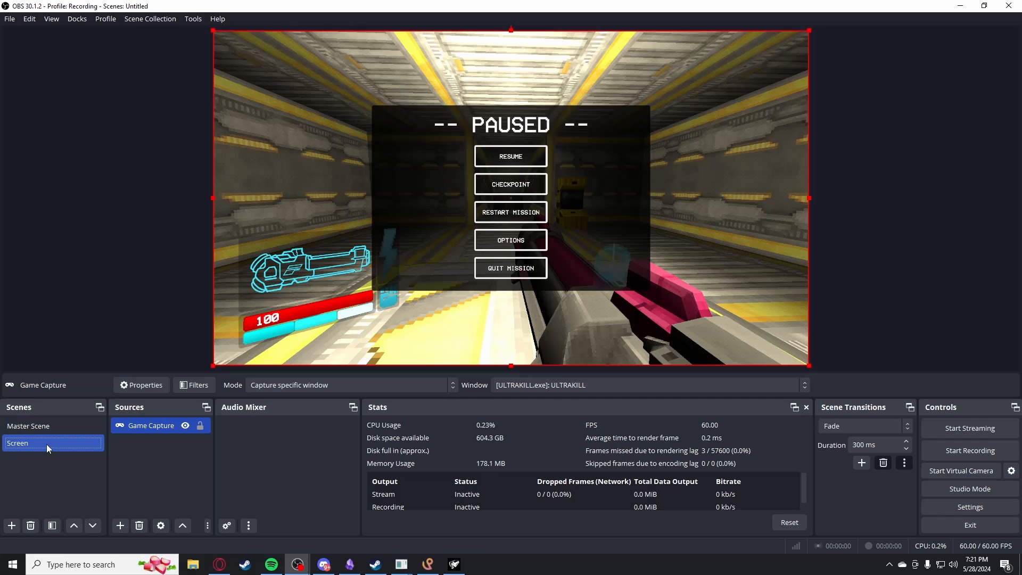
{"action": "left_click", "coordinate": [11, 525]}
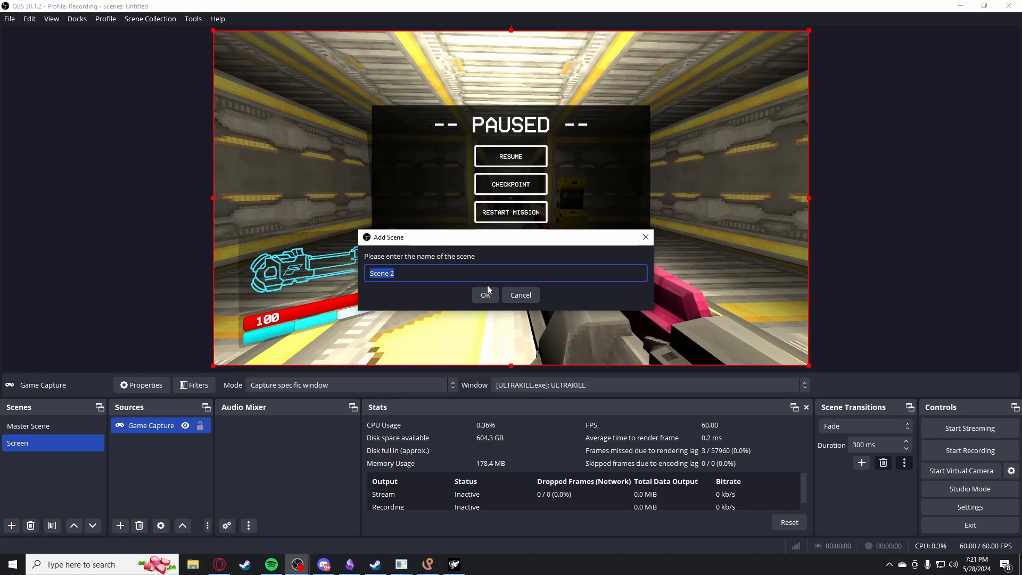
{"action": "key", "text": "BackSpace"}
{"action": "type", "text": "Vtuber Scene"}
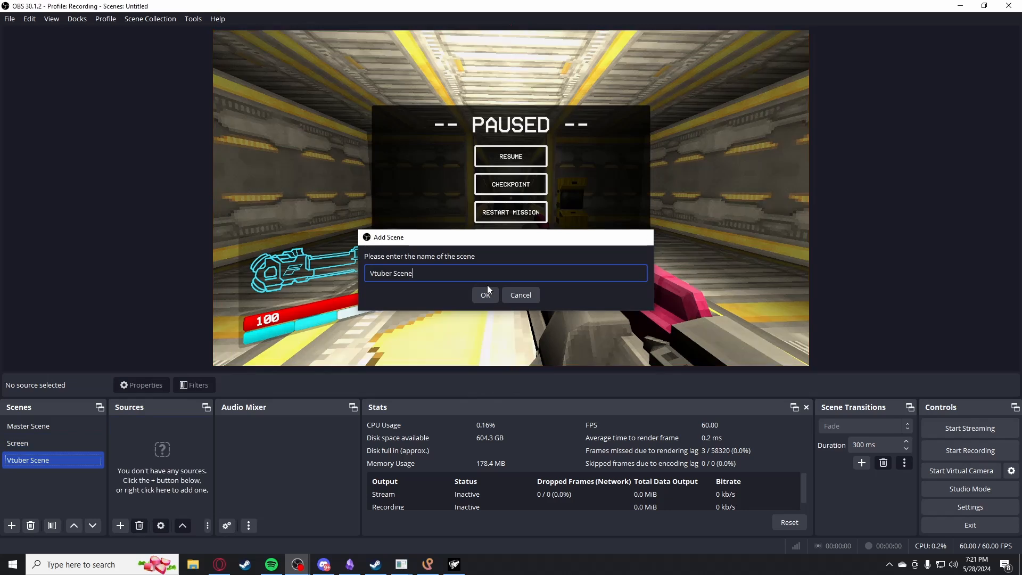
{"action": "key", "text": "Return"}
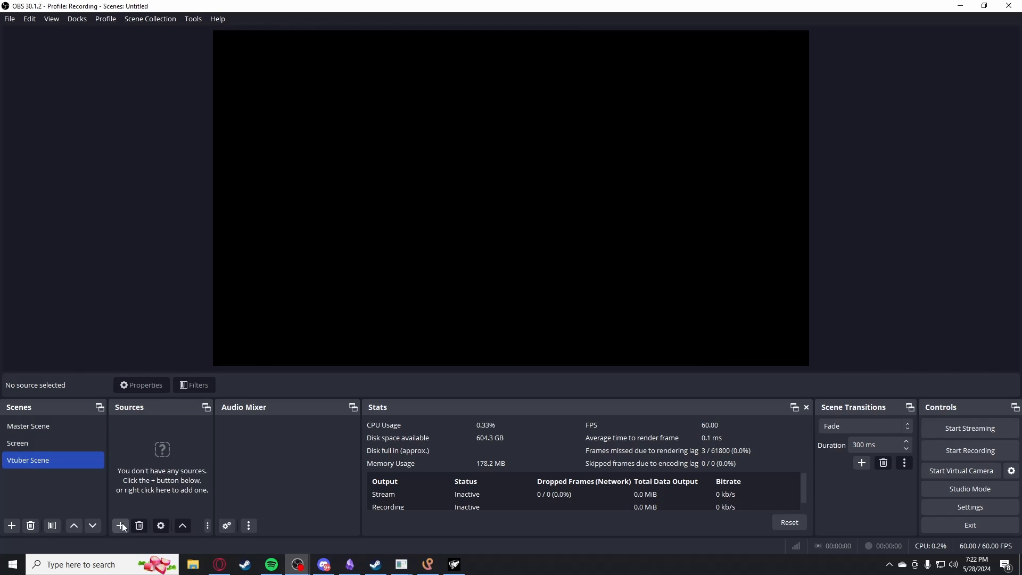
Add a new Spout2 Capture source named PatTuber to the Vtuber Scene.
{"action": "left_click", "coordinate": [121, 525]}
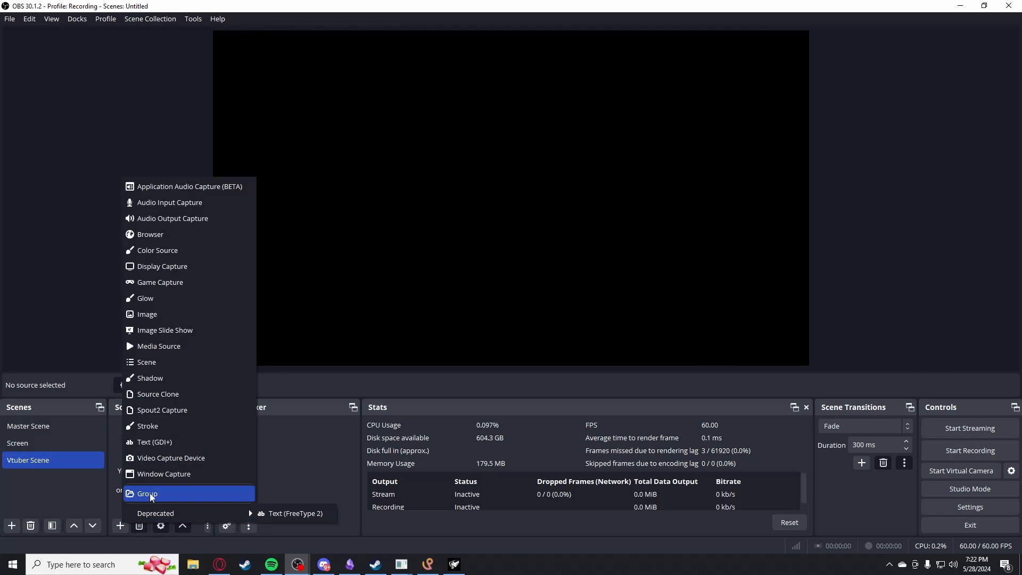
{"action": "left_click", "coordinate": [171, 411]}
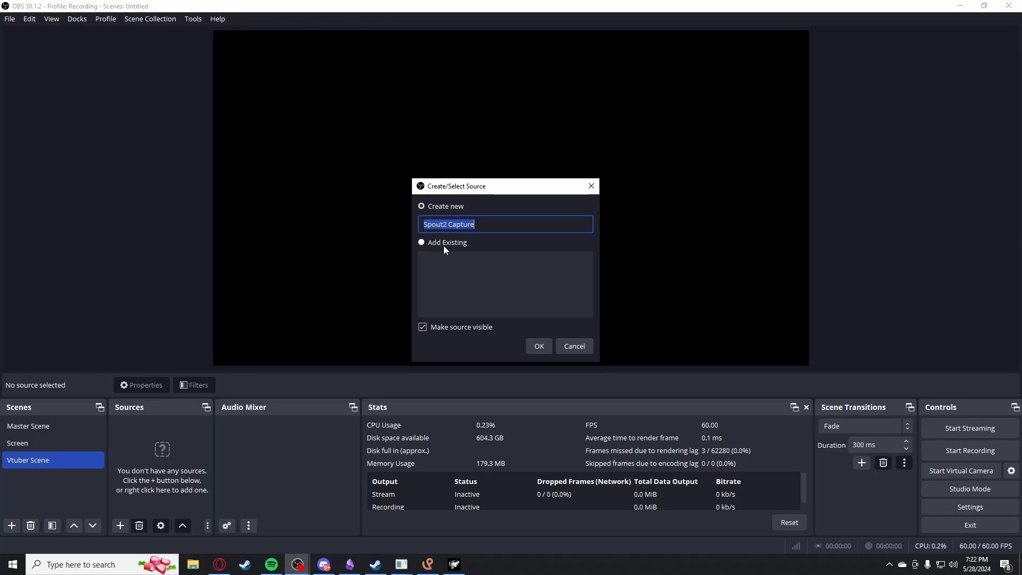
{"action": "left_click_drag", "start_coordinate": [497, 190], "coordinate": [374, 252]}
{"action": "left_click_drag", "start_coordinate": [325, 286], "coordinate": [231, 292]}
{"action": "key", "text": "ctrl+a"}
{"action": "key", "text": "BackSpace"}
{"action": "type", "text": "Pat"}
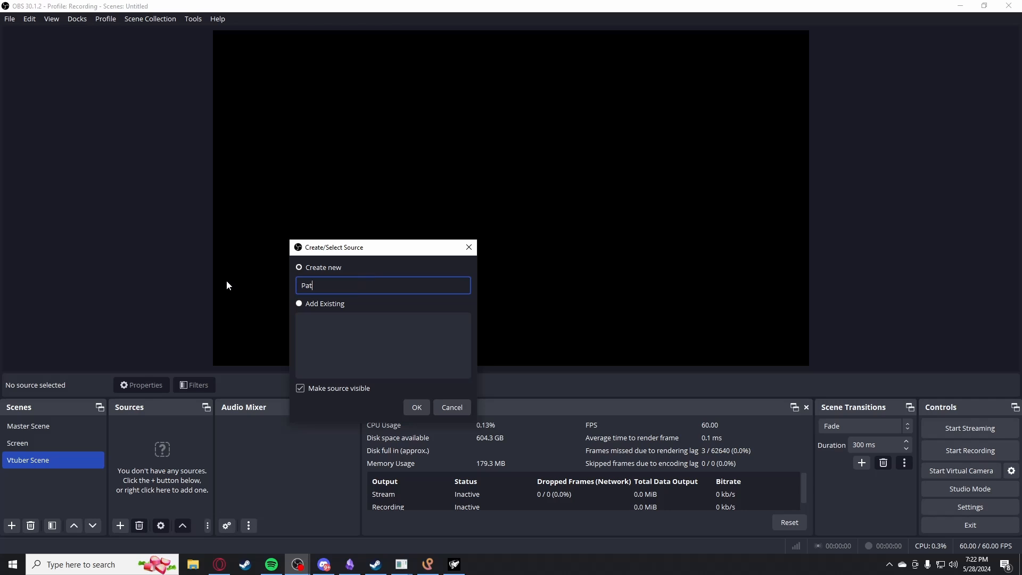
{"action": "type", "text": "Tuber"}
{"action": "key", "text": "Return"}
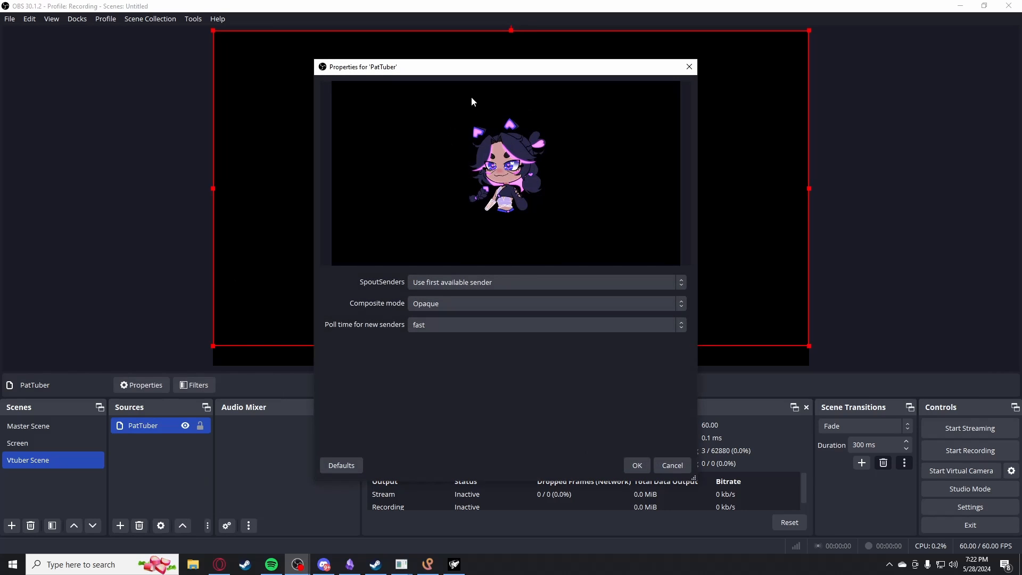
Change the PatTuber capture's composite mode from Opaque to one with a transparent background and accept its properties.
{"action": "mouse_move", "coordinate": [506, 70]}
{"action": "left_mouse_down"}
{"action": "mouse_move", "coordinate": [331, 115]}
{"action": "mouse_move", "coordinate": [116, 77]}
{"action": "mouse_move", "coordinate": [513, 75]}
{"action": "left_mouse_up"}
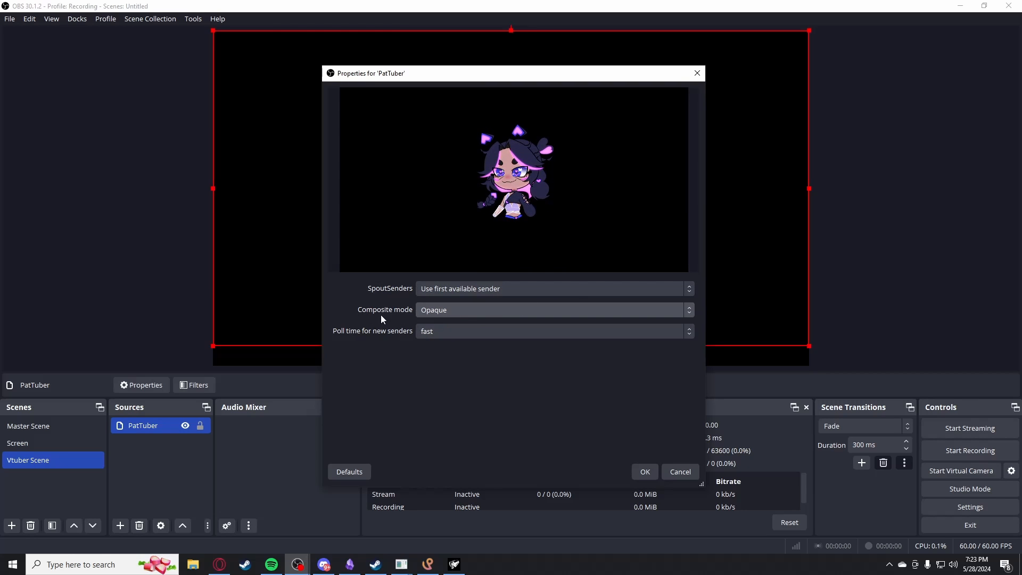
{"action": "left_click", "coordinate": [462, 314]}
{"action": "left_click", "coordinate": [455, 347]}
{"action": "key", "text": "Return"}
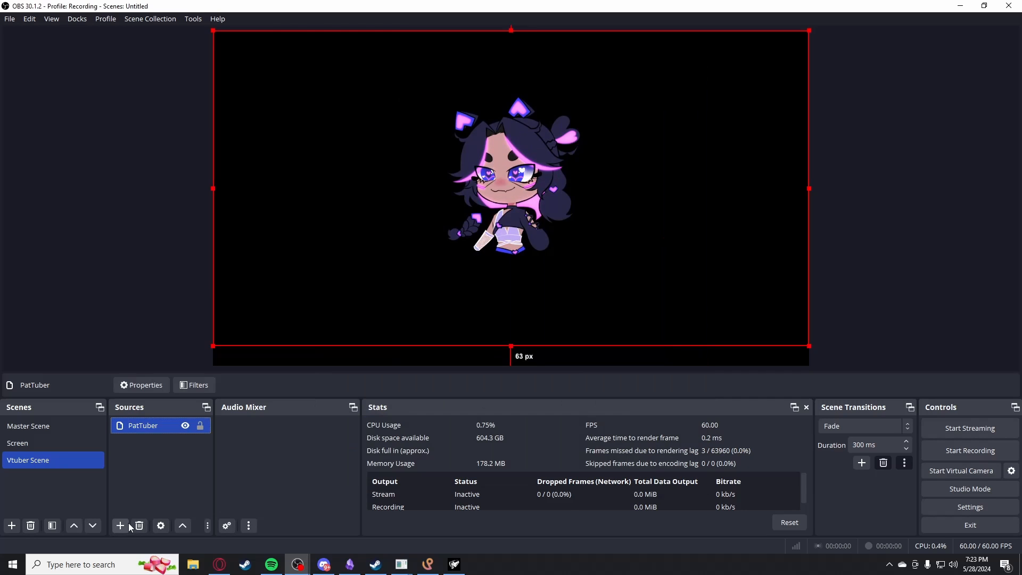
Create a group named VtuberAssets in the Vtuber Scene and place the PatTuber source inside it.
{"action": "left_click", "coordinate": [120, 525]}
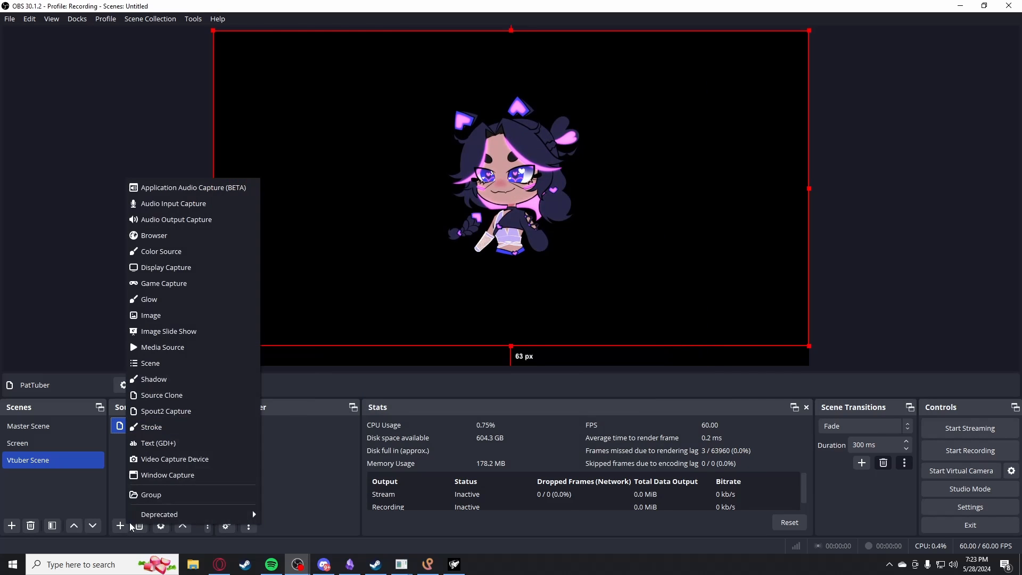
{"action": "left_click", "coordinate": [151, 495]}
{"action": "type", "text": "V"}
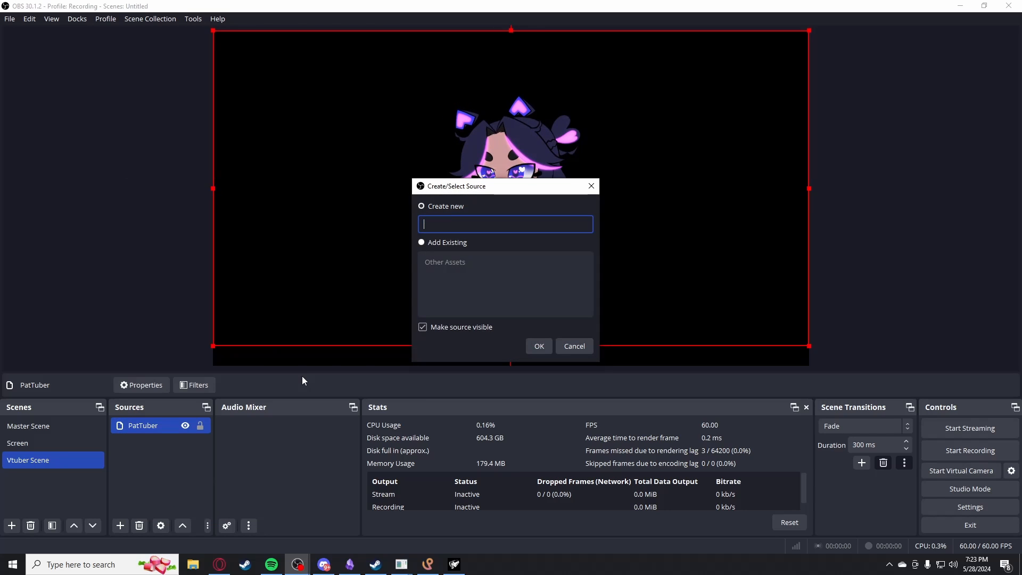
{"action": "type", "text": "tuberA"}
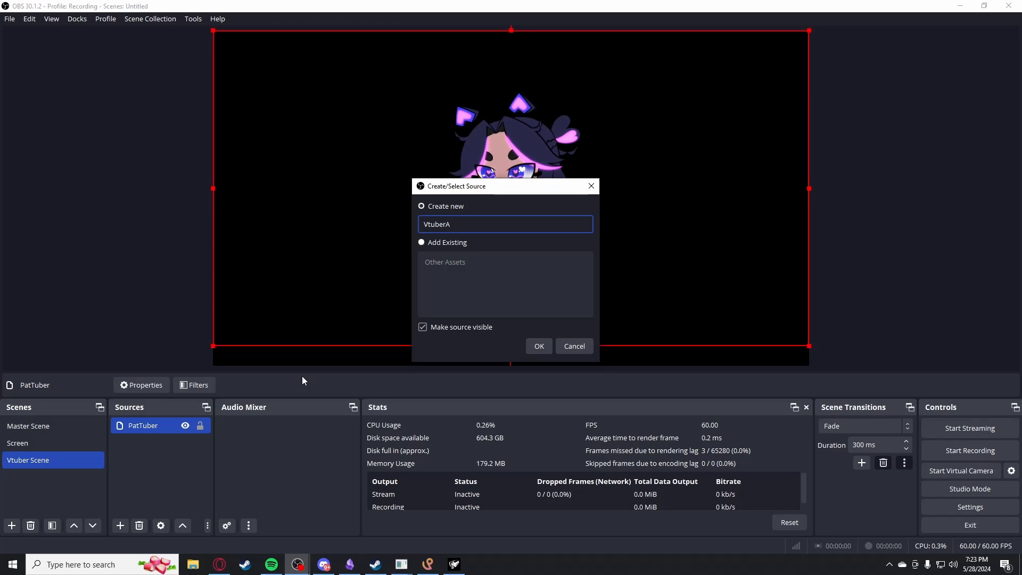
{"action": "type", "text": "ssets"}
{"action": "key", "text": "Return"}
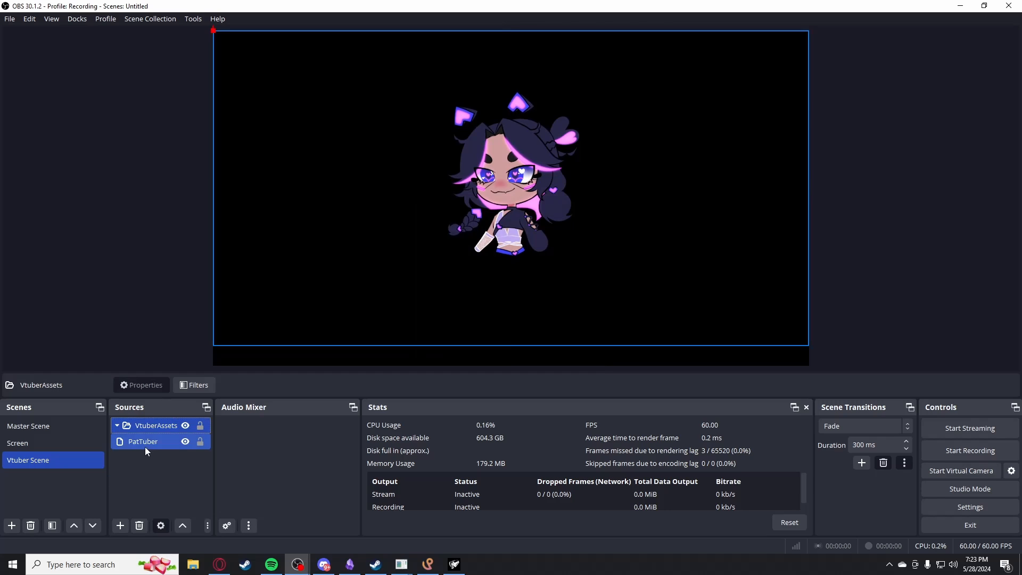
{"action": "left_click", "coordinate": [144, 446]}
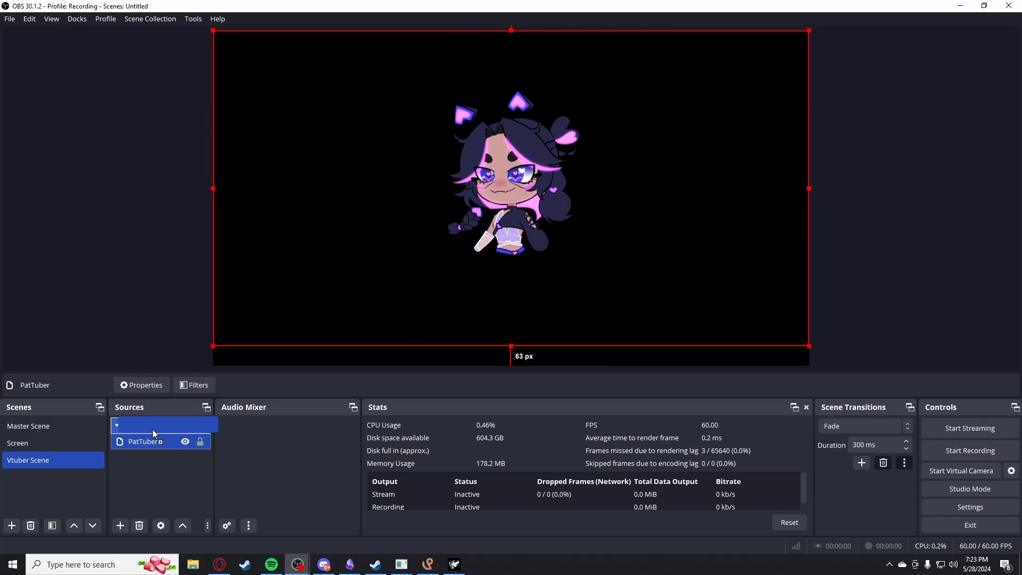
{"action": "left_click", "coordinate": [164, 503]}
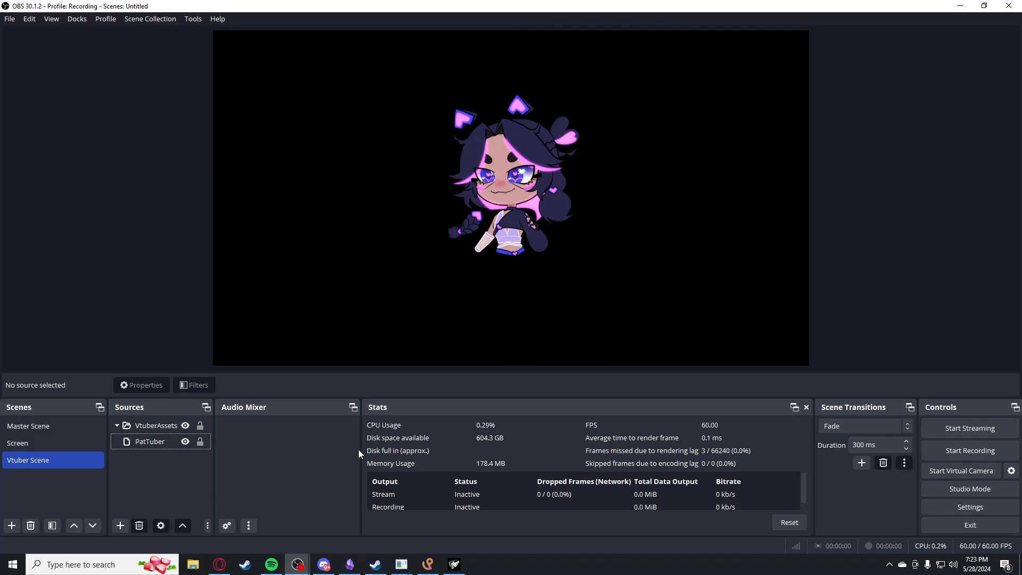
Add a new scene named Dynamic Mask.
{"action": "left_click", "coordinate": [11, 527]}
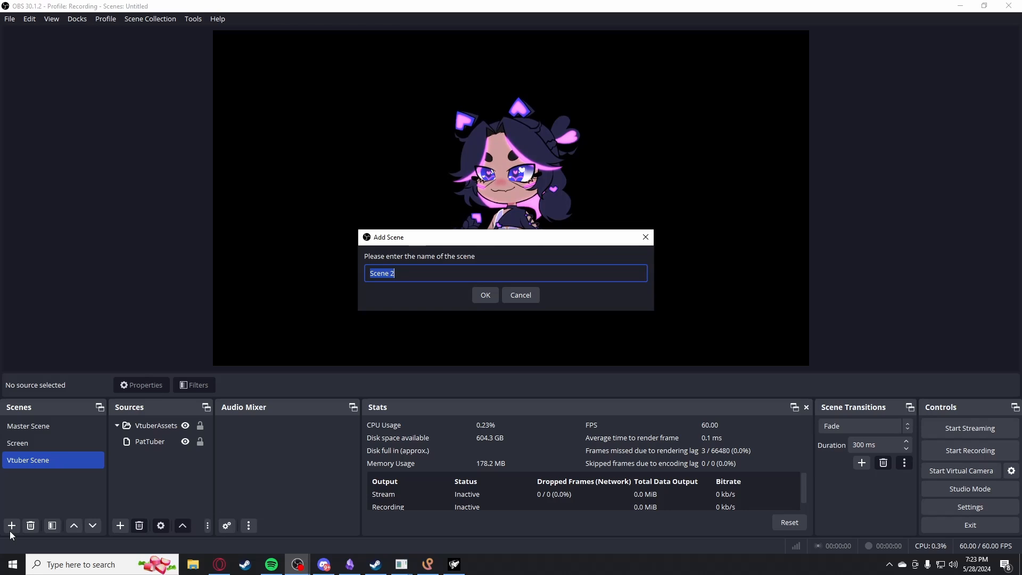
{"action": "key", "text": "BackSpace"}
{"action": "type", "text": "D"}
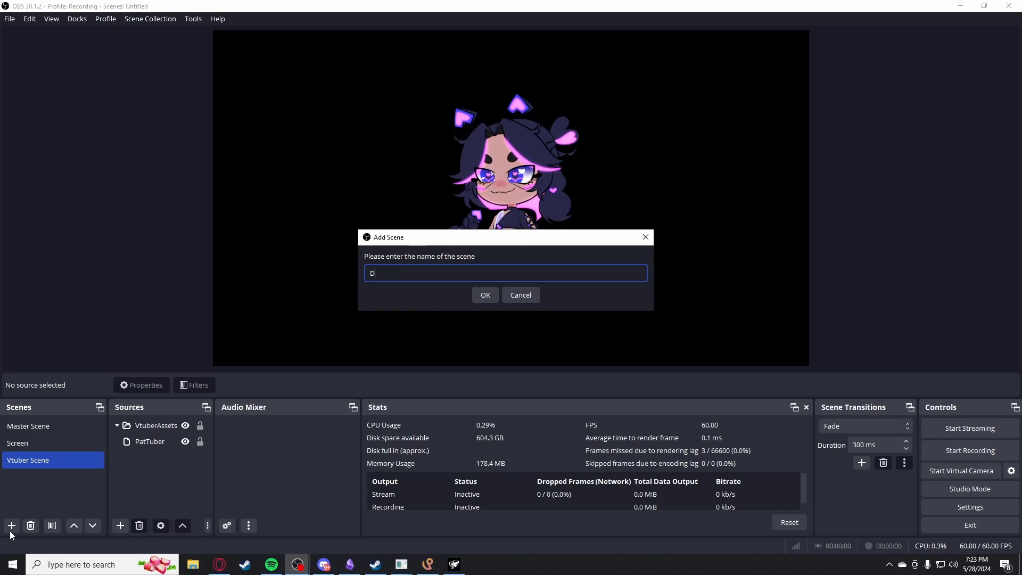
{"action": "type", "text": "ynamic Mask"}
{"action": "key", "text": "Return"}
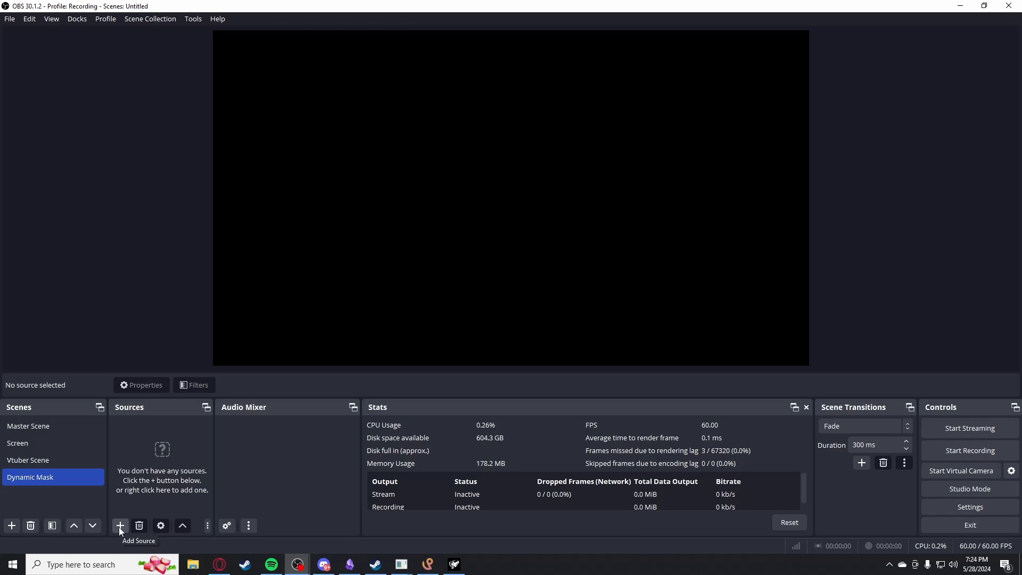
Add a new Source Clone named Screen Blur to the Dynamic Mask scene.
{"action": "left_click", "coordinate": [119, 526]}
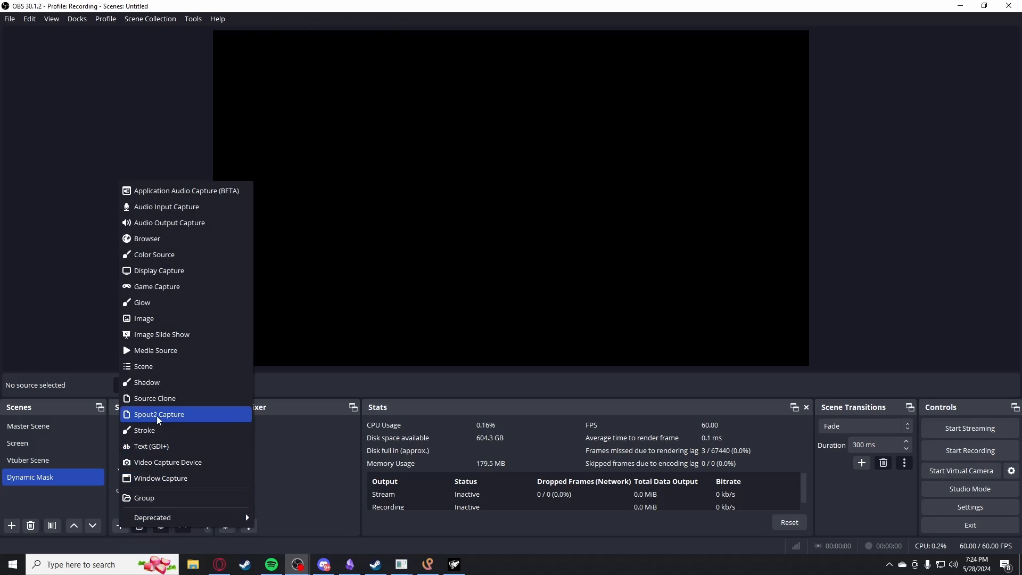
{"action": "left_click", "coordinate": [161, 399]}
{"action": "key", "text": "BackSpace"}
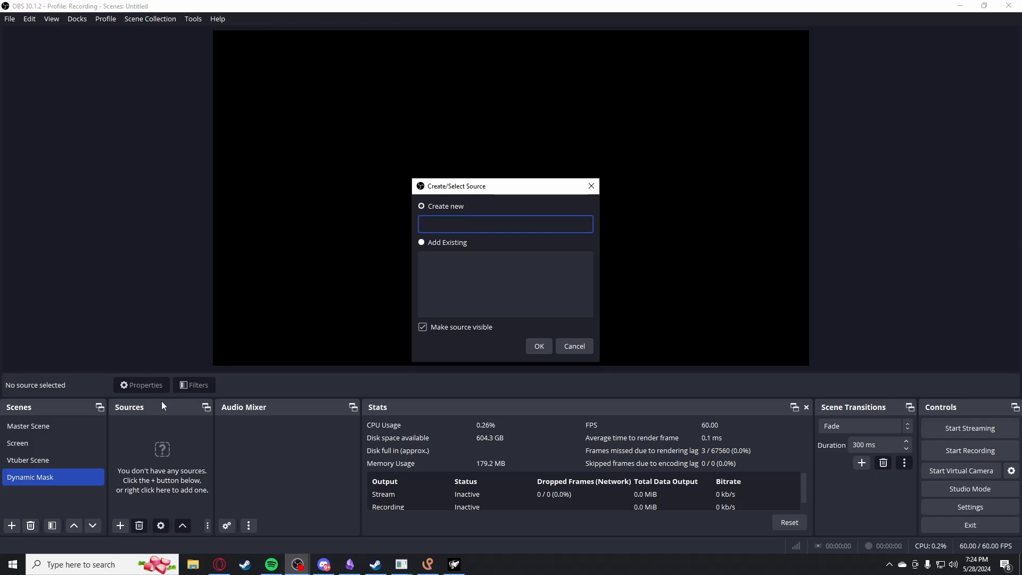
{"action": "type", "text": "Screen Blur"}
{"action": "key", "text": "Return"}
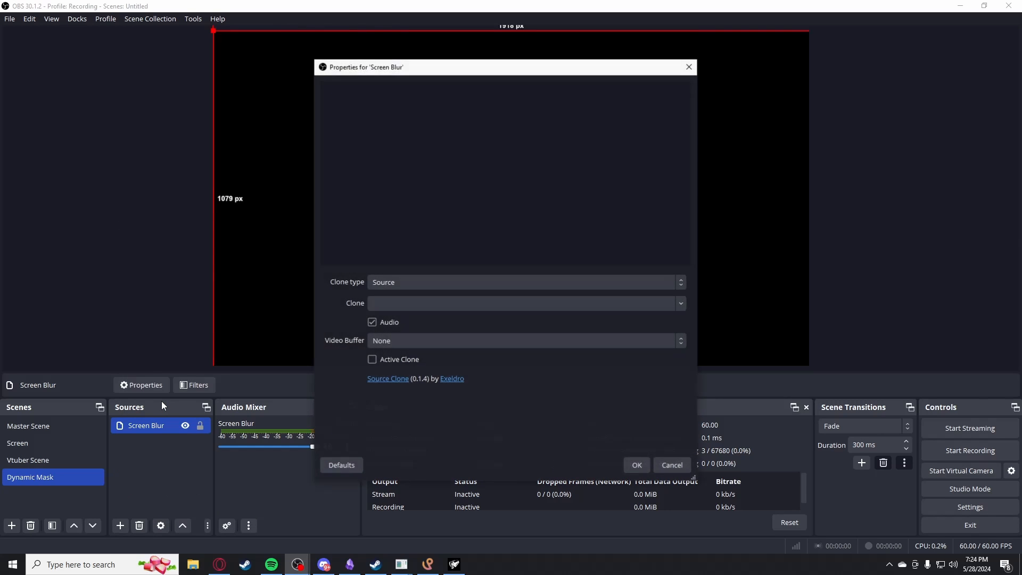
Set Screen Blur to clone the Screen scene, keeping the clone type as Source, and accept its properties.
{"action": "left_click", "coordinate": [663, 282]}
{"action": "left_click", "coordinate": [666, 279]}
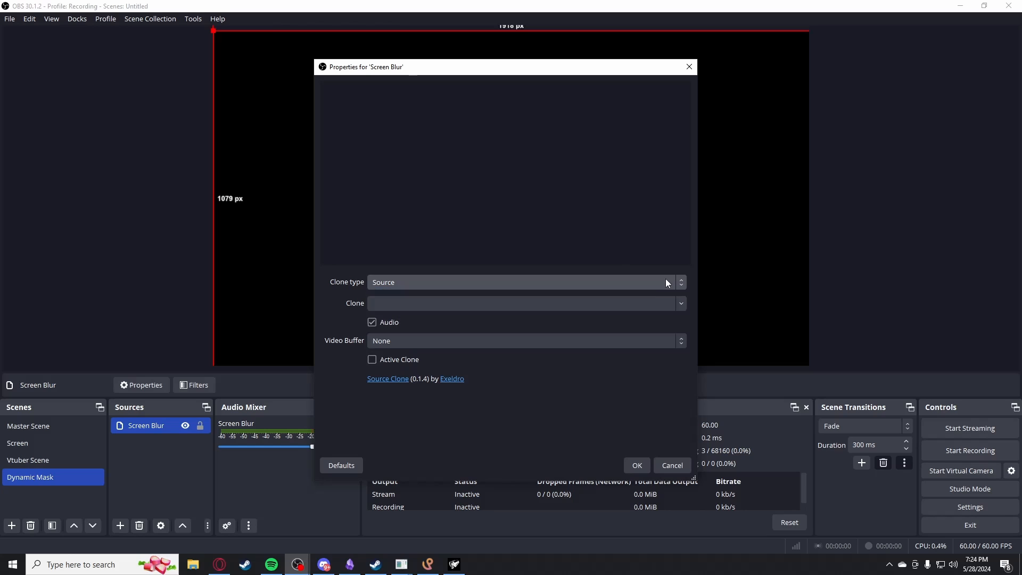
{"action": "left_click", "coordinate": [680, 305]}
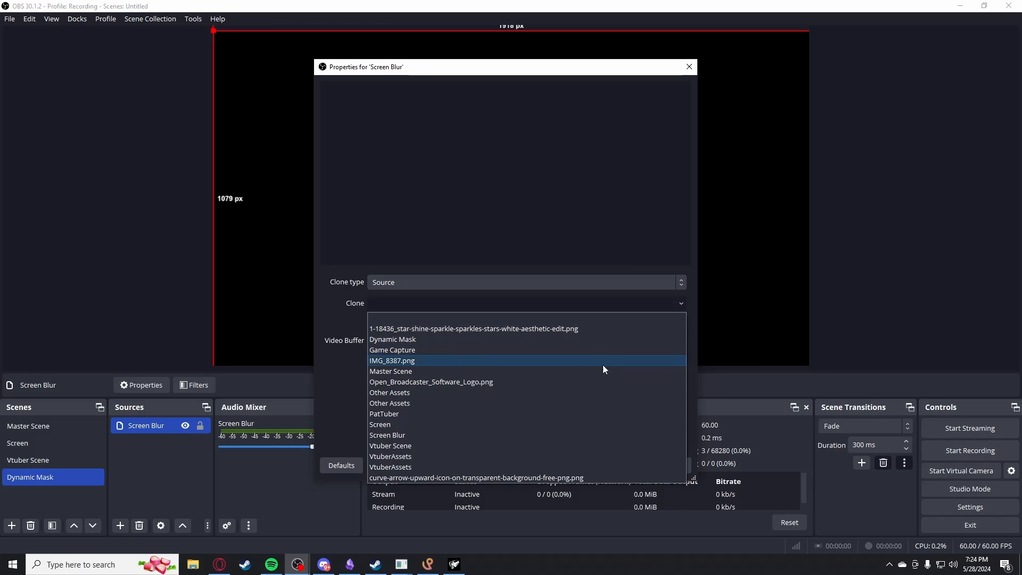
{"action": "left_click", "coordinate": [504, 424]}
{"action": "key", "text": "Return"}
Add a second Source Clone named VtuberMask to the Dynamic Mask scene.
{"action": "left_click", "coordinate": [120, 526]}
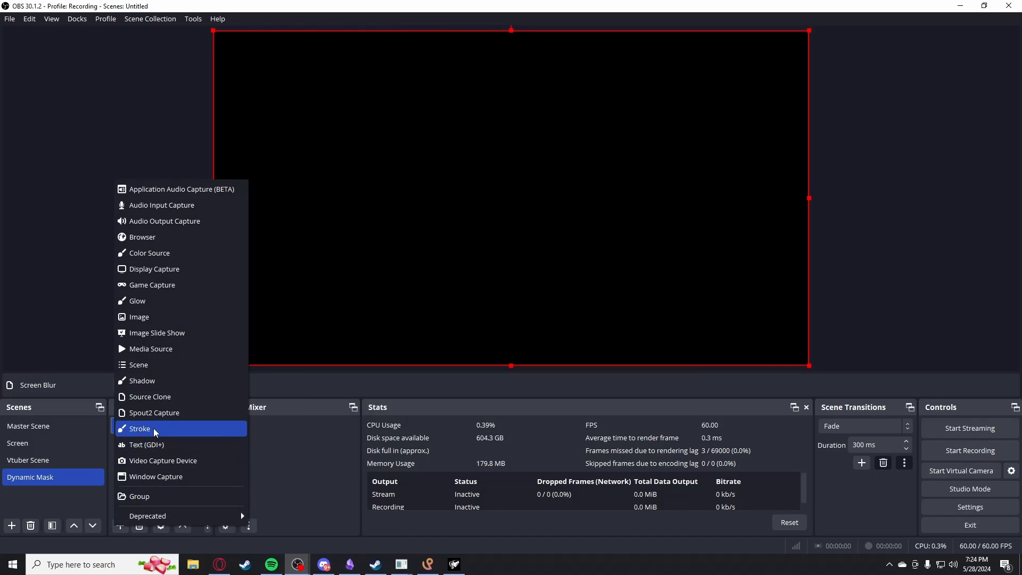
{"action": "left_click", "coordinate": [160, 395]}
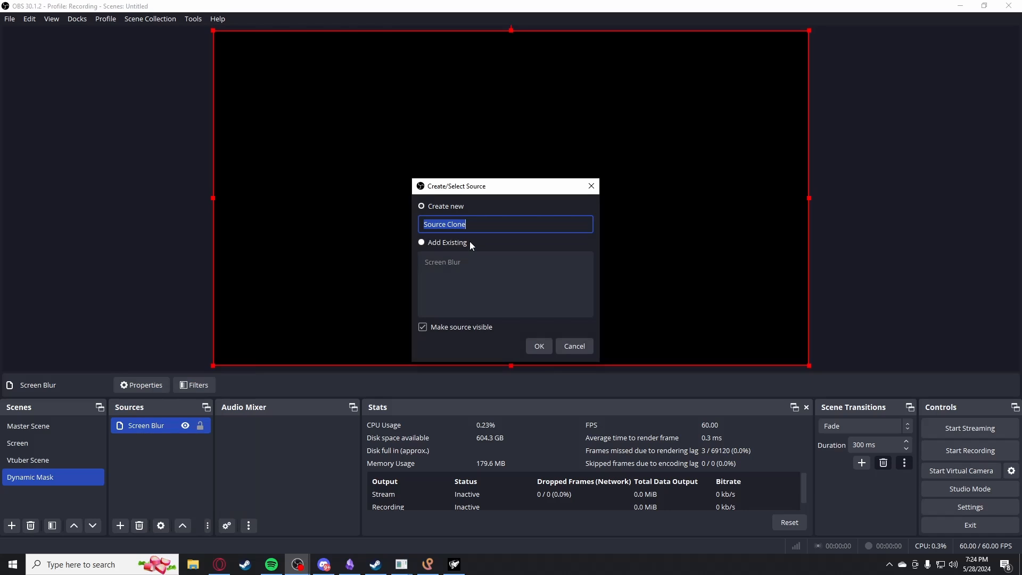
{"action": "type", "text": "Vtuber"}
{"action": "key", "text": "BackSpace"}
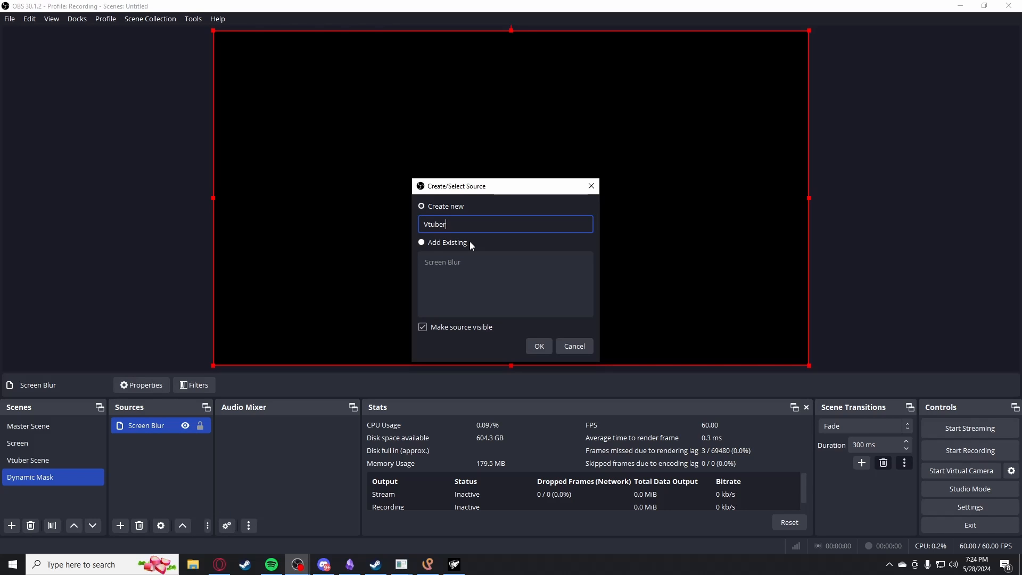
{"action": "type", "text": "Mask"}
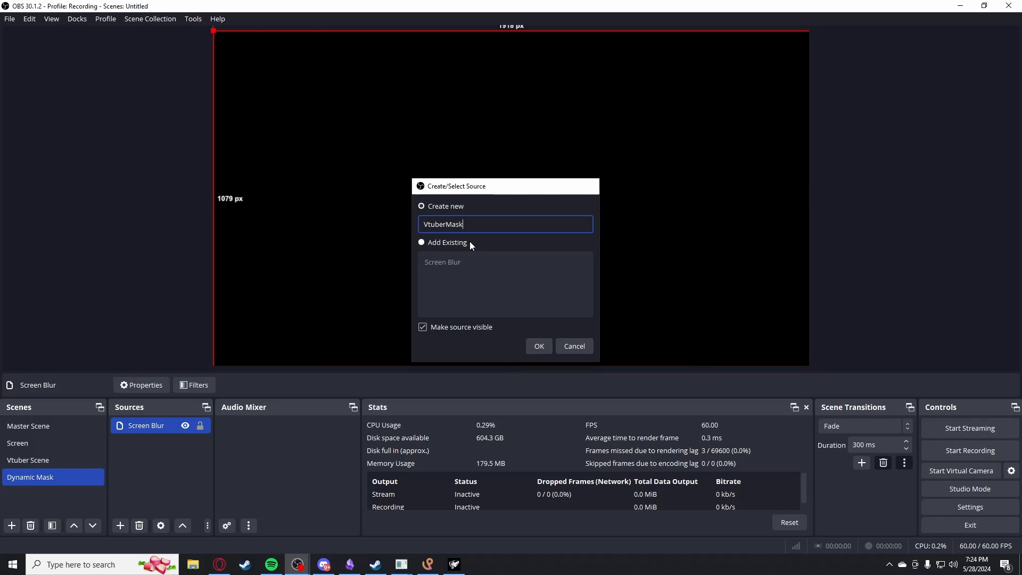
{"action": "key", "text": "Return"}
Set VtuberMask to clone VtuberAssets with the clone type Source, and accept its properties.
{"action": "left_click", "coordinate": [565, 302]}
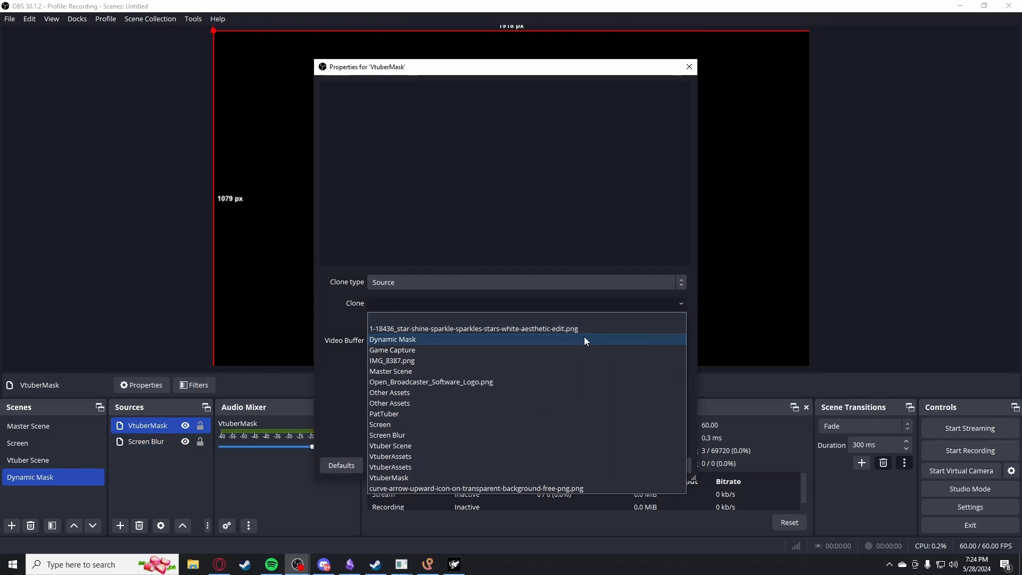
{"action": "left_click", "coordinate": [486, 457]}
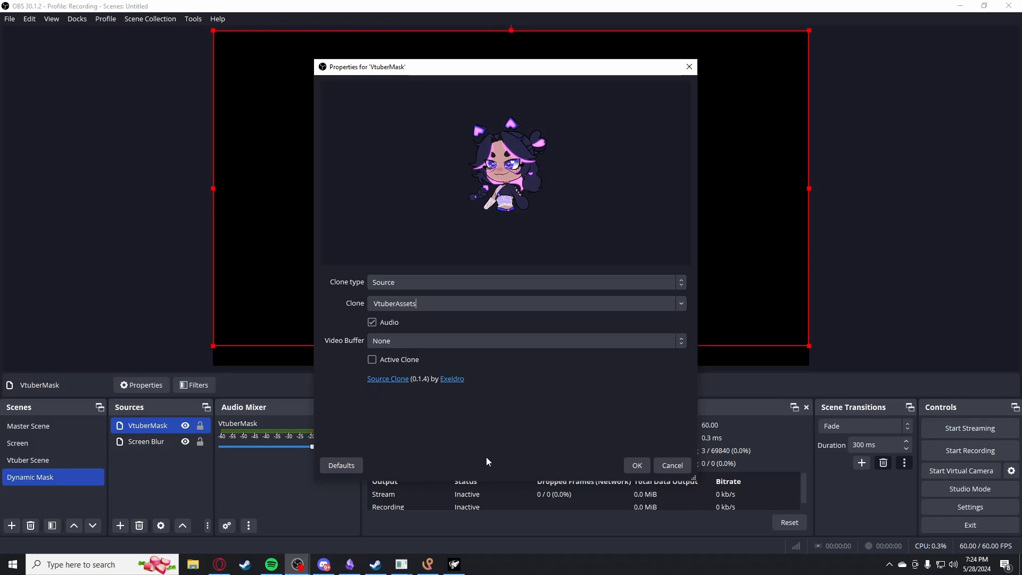
{"action": "left_click", "coordinate": [679, 302]}
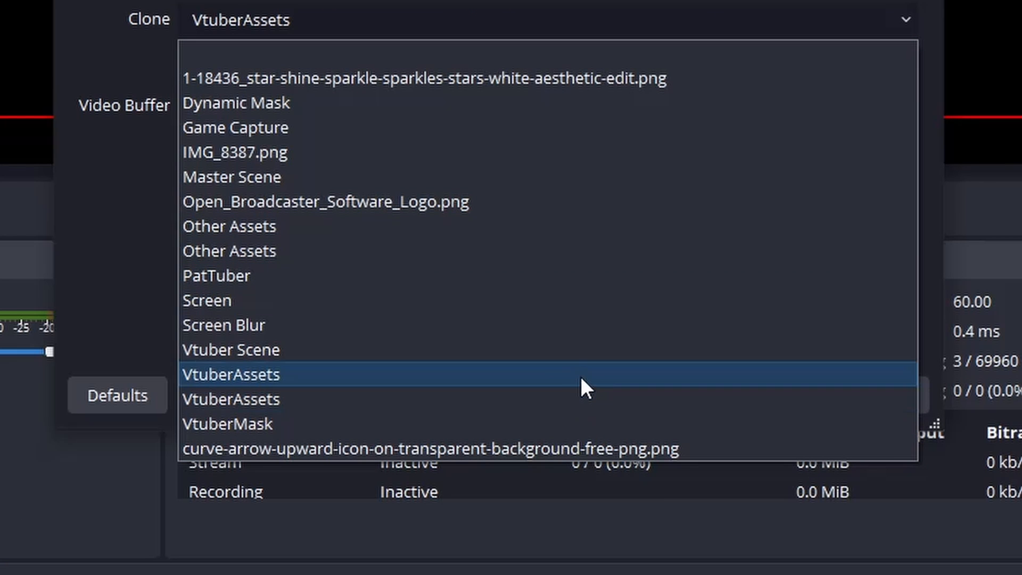
{"action": "left_click", "coordinate": [705, 400]}
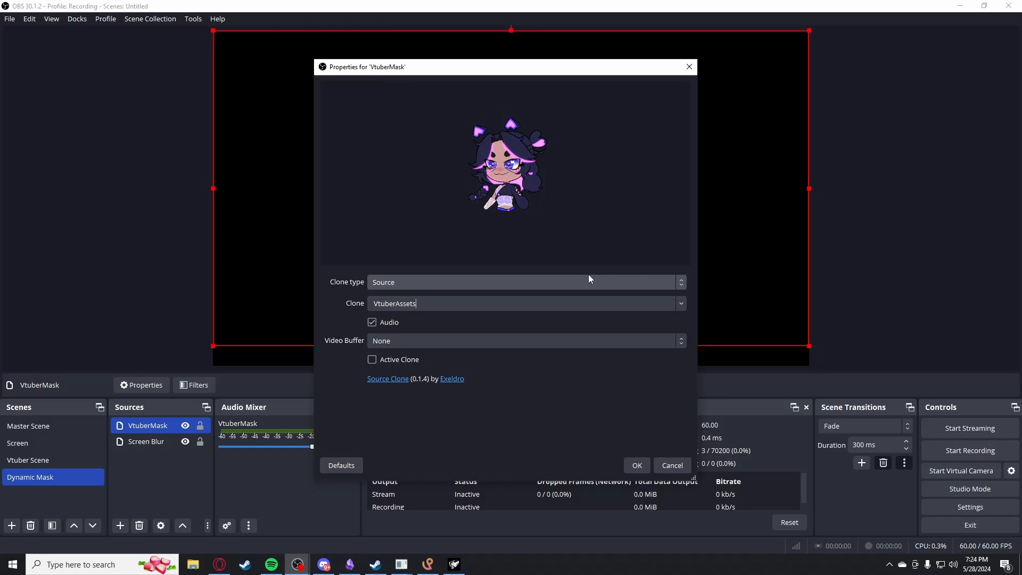
{"action": "left_click", "coordinate": [676, 282]}
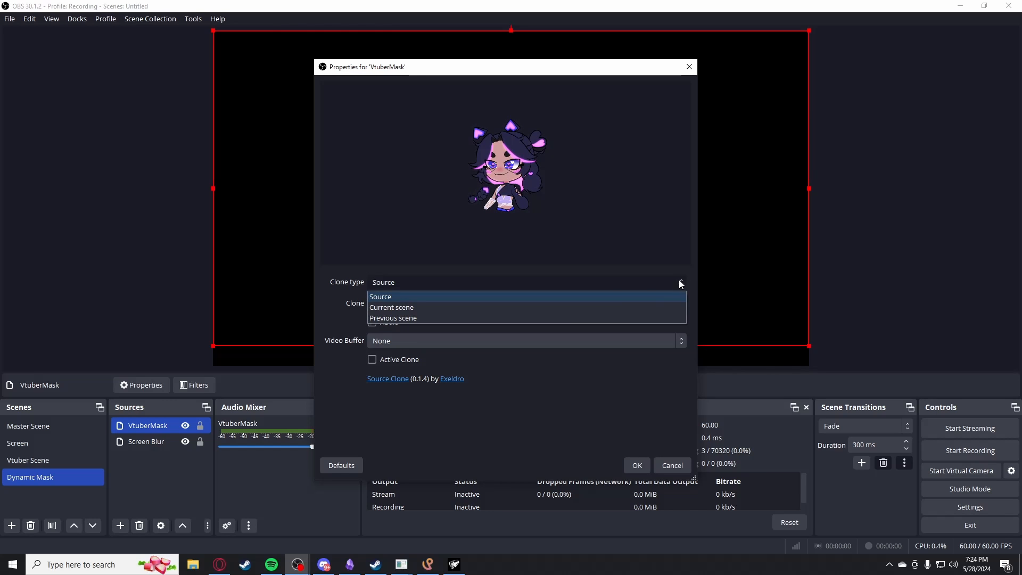
{"action": "left_click", "coordinate": [559, 298]}
{"action": "left_click", "coordinate": [636, 466]}
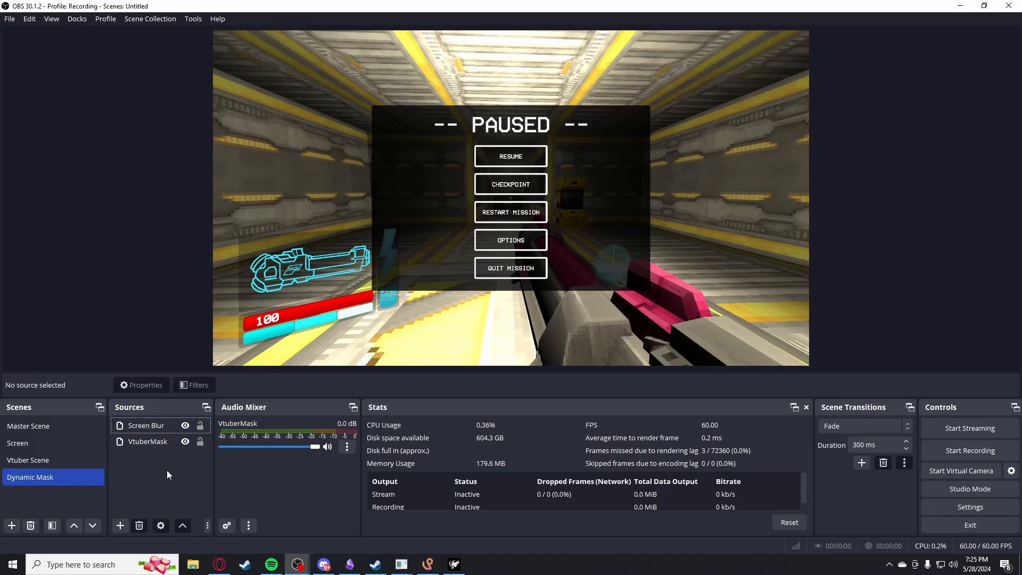
Hide the Screen Blur source in the Dynamic Mask scene and add a Color Correction filter to VtuberMask, keeping the default filter name.
{"action": "left_click", "coordinate": [158, 430]}
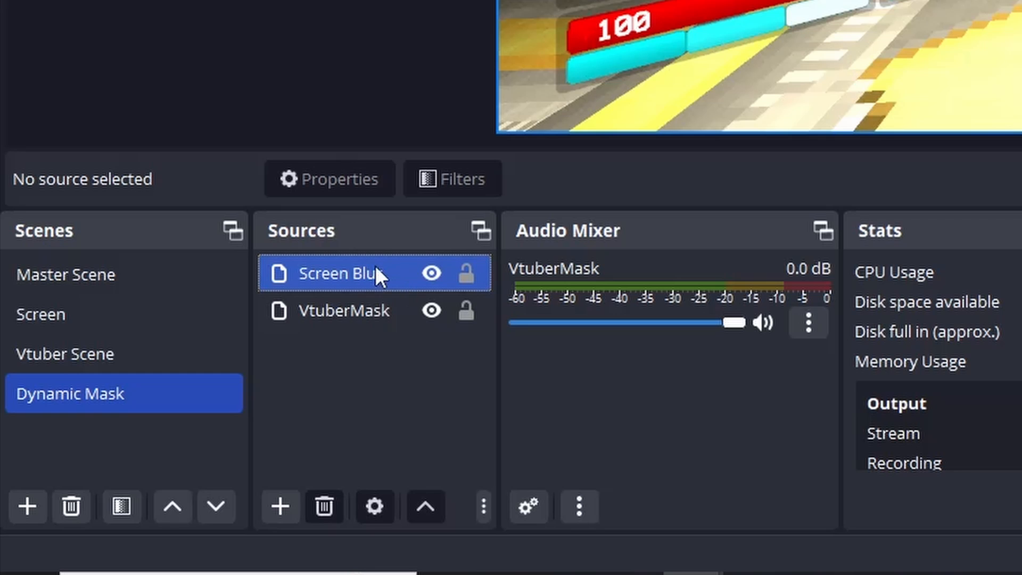
{"action": "left_click", "coordinate": [164, 443]}
{"action": "left_click", "coordinate": [429, 271]}
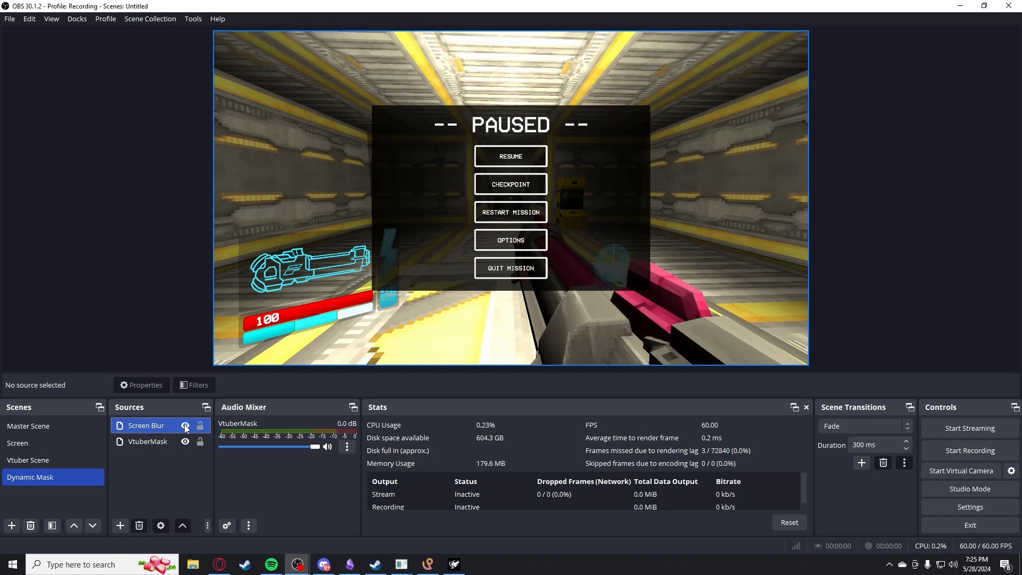
{"action": "left_click", "coordinate": [185, 425]}
{"action": "left_click", "coordinate": [165, 442]}
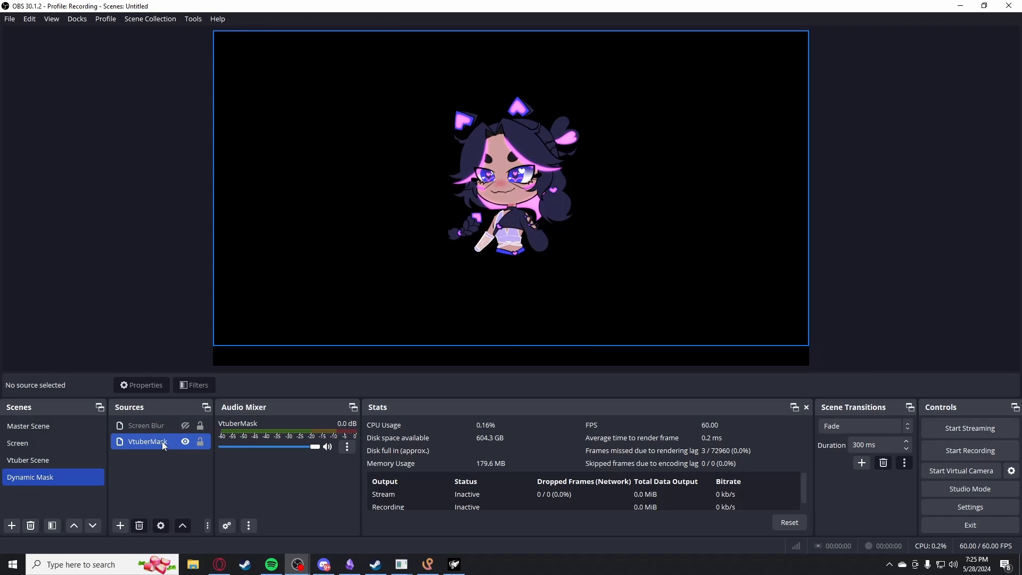
{"action": "left_click", "coordinate": [161, 446]}
{"action": "right_click", "coordinate": [143, 448]}
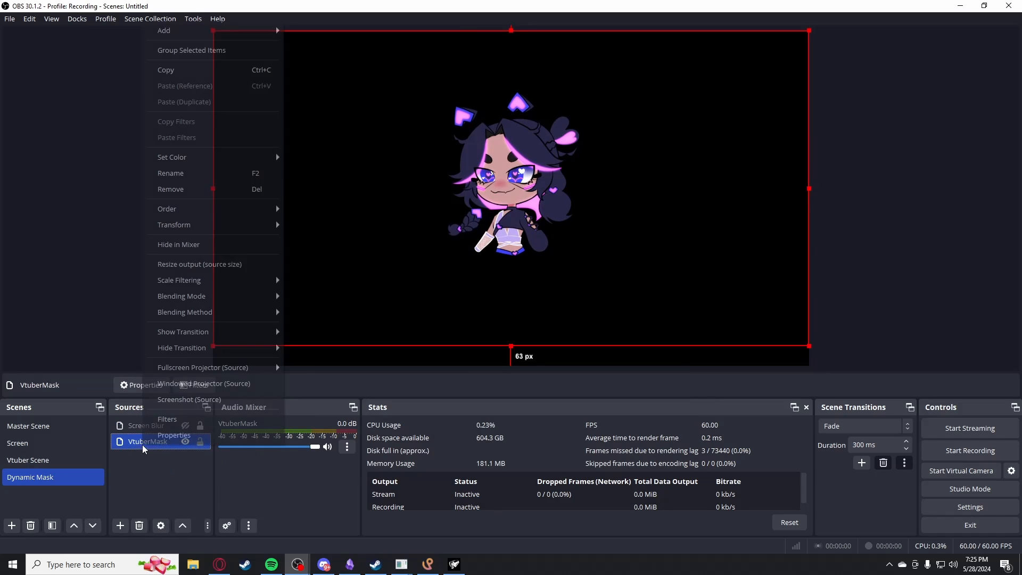
{"action": "left_click", "coordinate": [184, 422]}
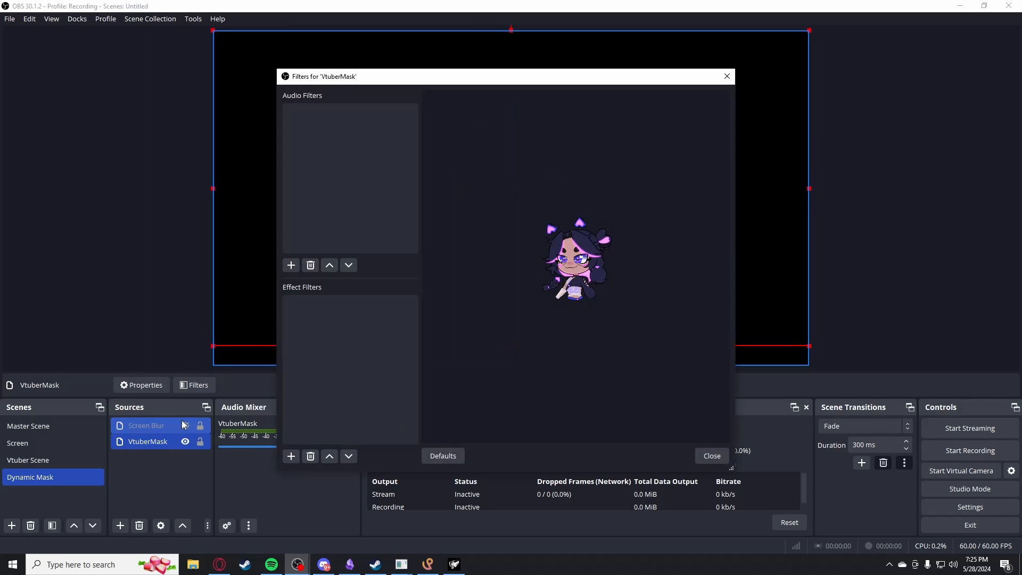
{"action": "left_click", "coordinate": [290, 457]}
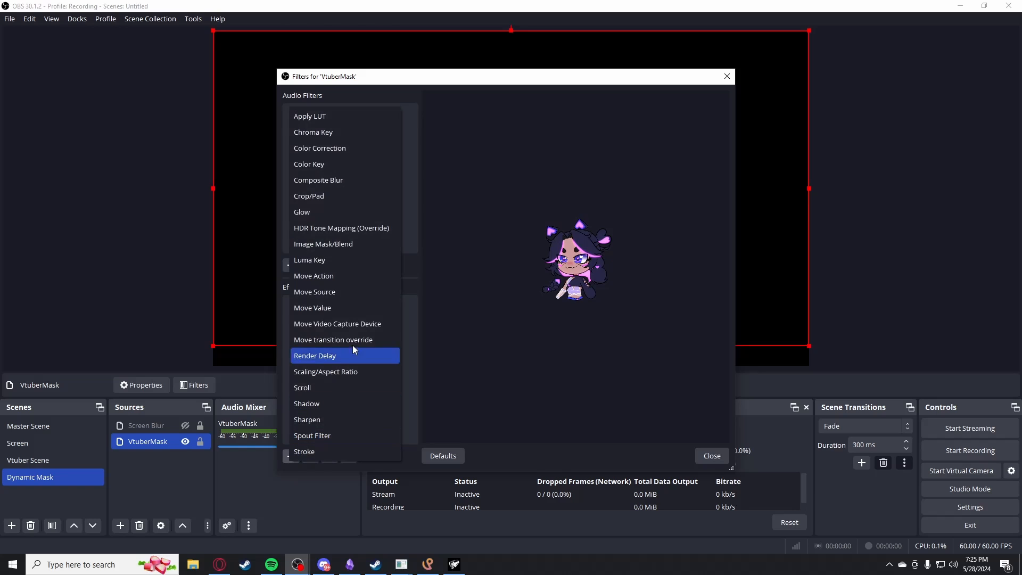
{"action": "left_click", "coordinate": [359, 151]}
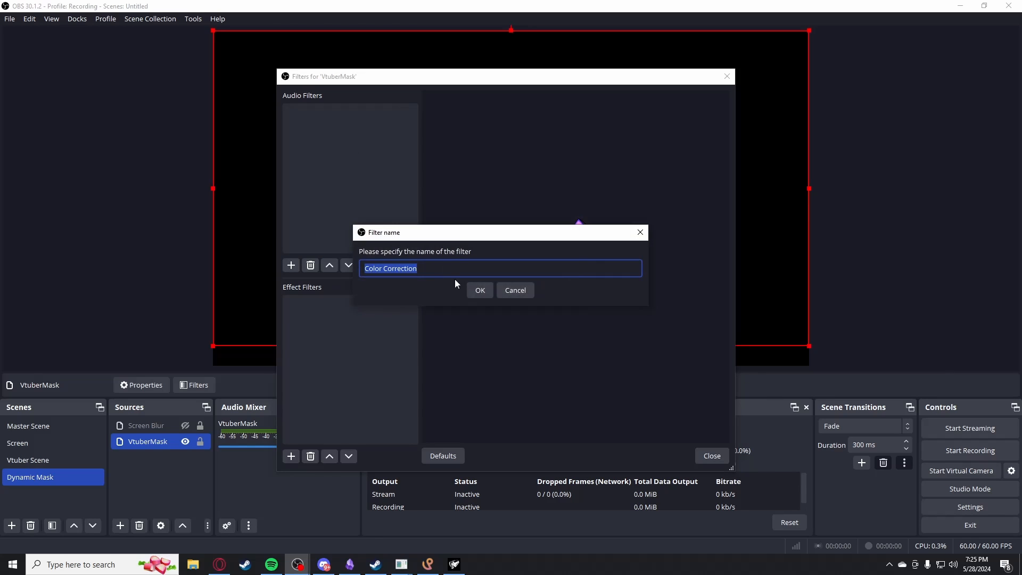
{"action": "left_click", "coordinate": [473, 288]}
Set VtuberMask's Color Correction to gamma 3.00, contrast 4.00 and brightness 1.0000, and close its filters.
{"action": "left_click_drag", "start_coordinate": [586, 229], "coordinate": [686, 226]}
{"action": "left_click_drag", "start_coordinate": [586, 249], "coordinate": [685, 249]}
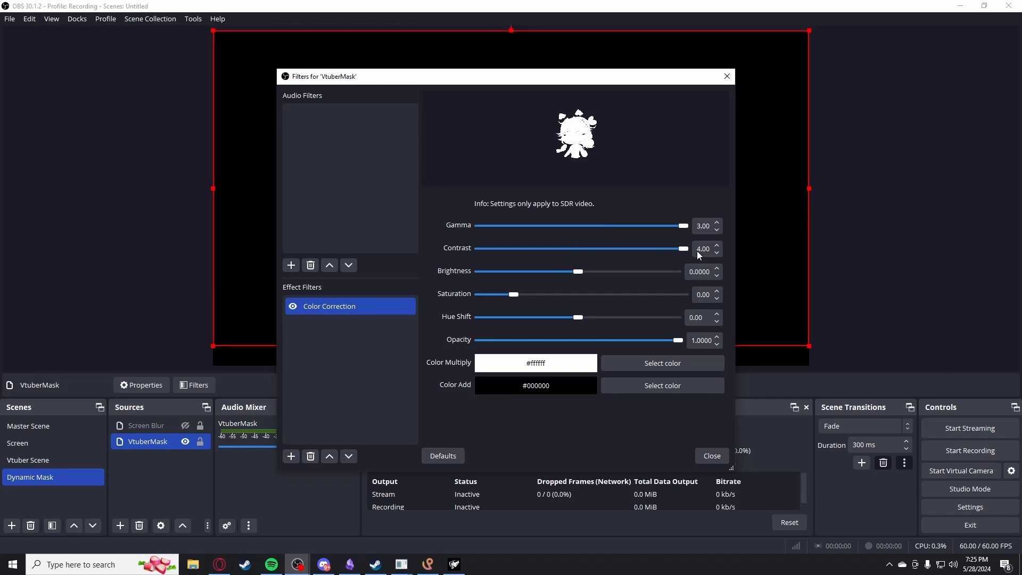
{"action": "left_click_drag", "start_coordinate": [582, 270], "coordinate": [678, 271]}
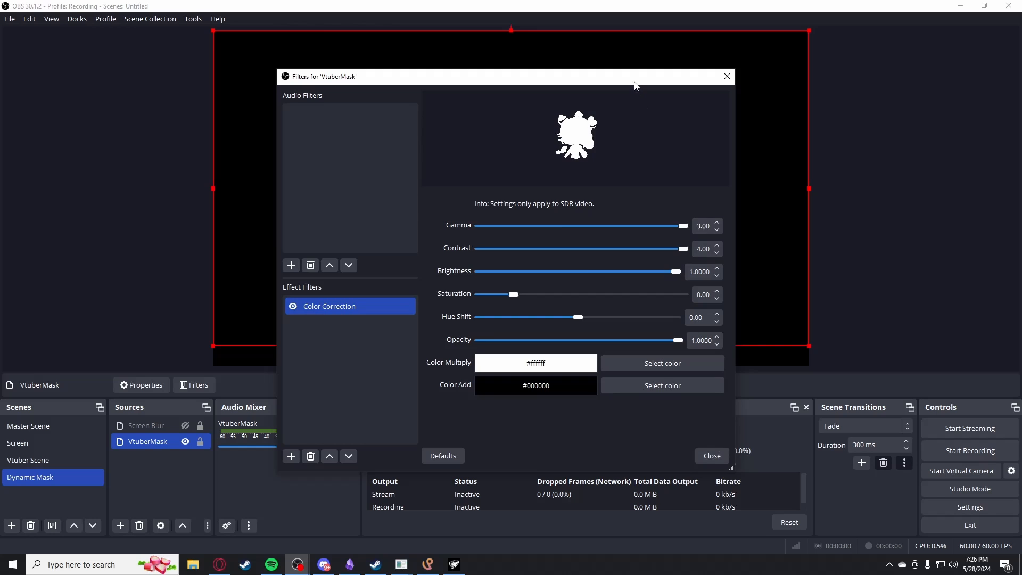
{"action": "left_click_drag", "start_coordinate": [634, 84], "coordinate": [648, 54]}
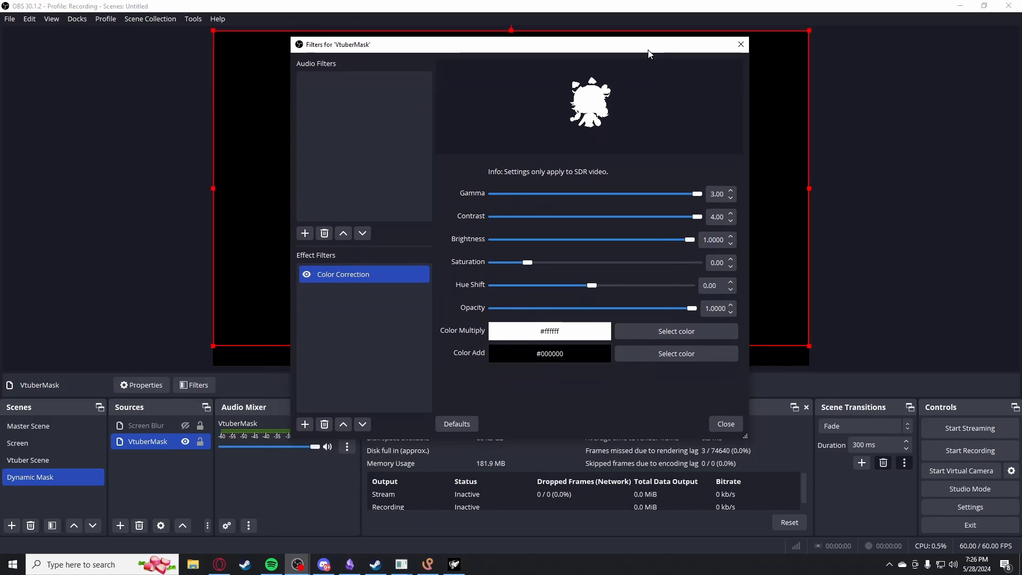
{"action": "left_click", "coordinate": [726, 424]}
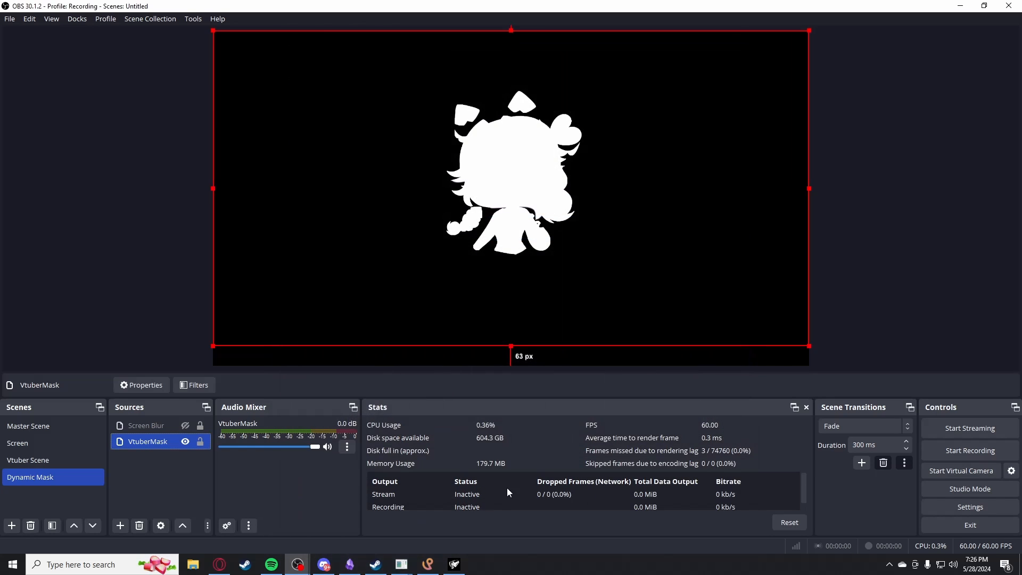
Show the Screen Blur source again and add a Composite Blur effect filter to it with the default name.
{"action": "left_click", "coordinate": [185, 425]}
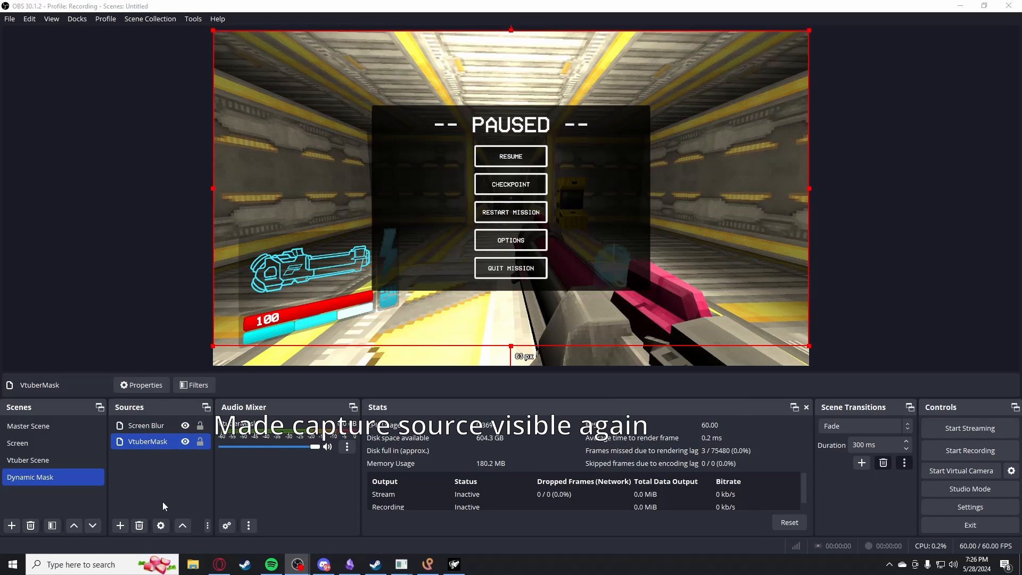
{"action": "right_click", "coordinate": [149, 426]}
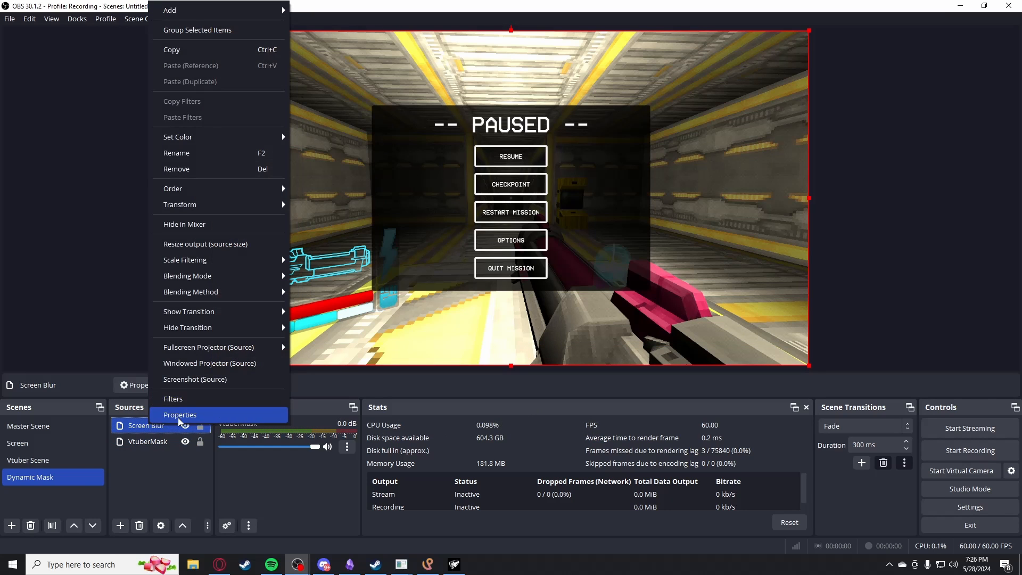
{"action": "left_click", "coordinate": [183, 404]}
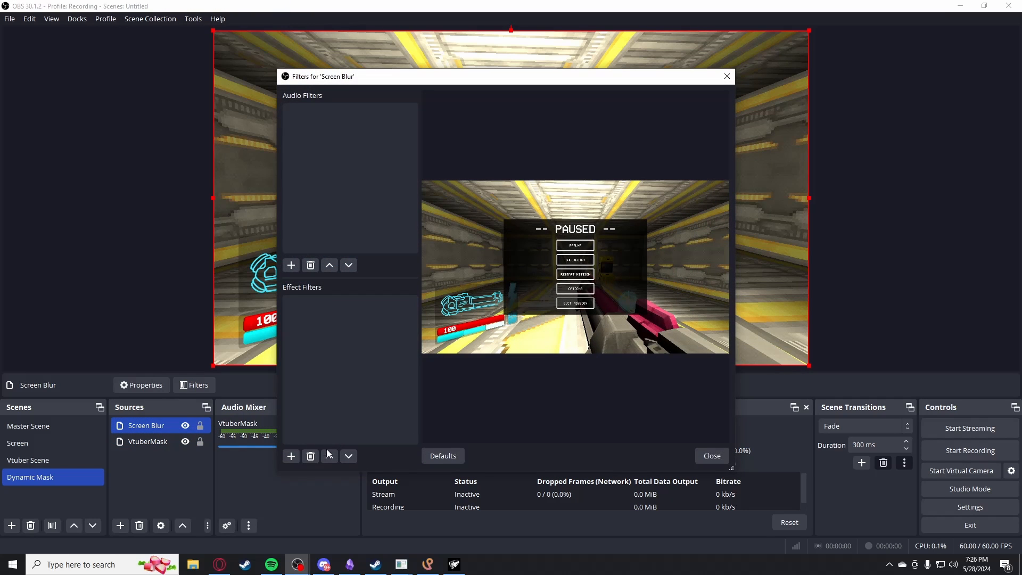
{"action": "left_click", "coordinate": [292, 458]}
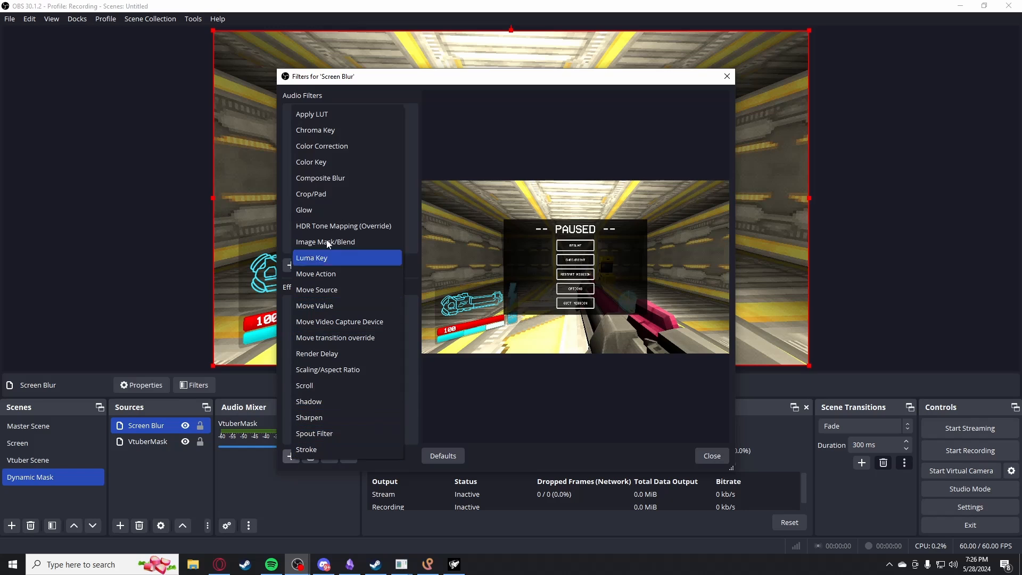
{"action": "left_click", "coordinate": [334, 179]}
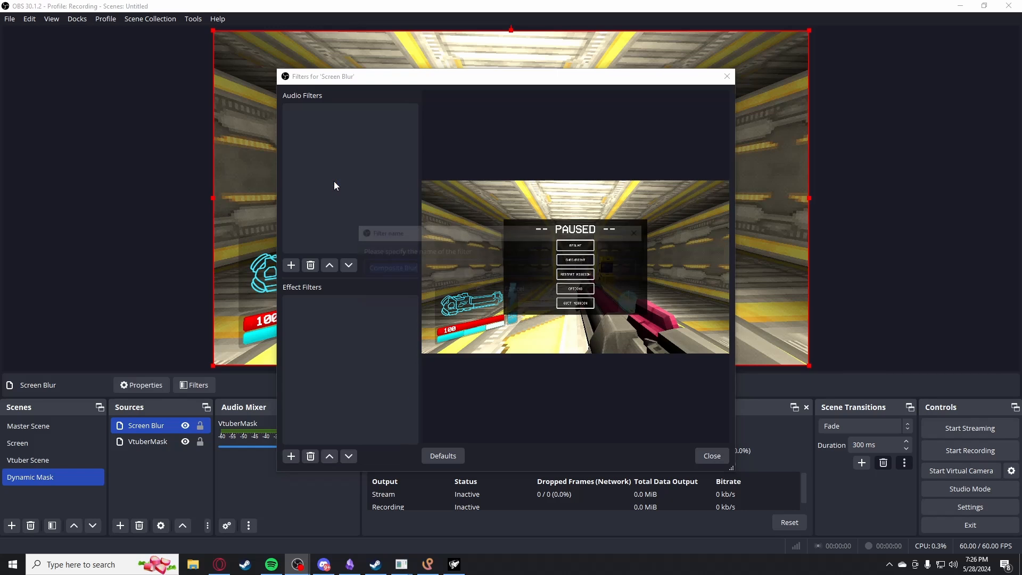
{"action": "left_click", "coordinate": [483, 293]}
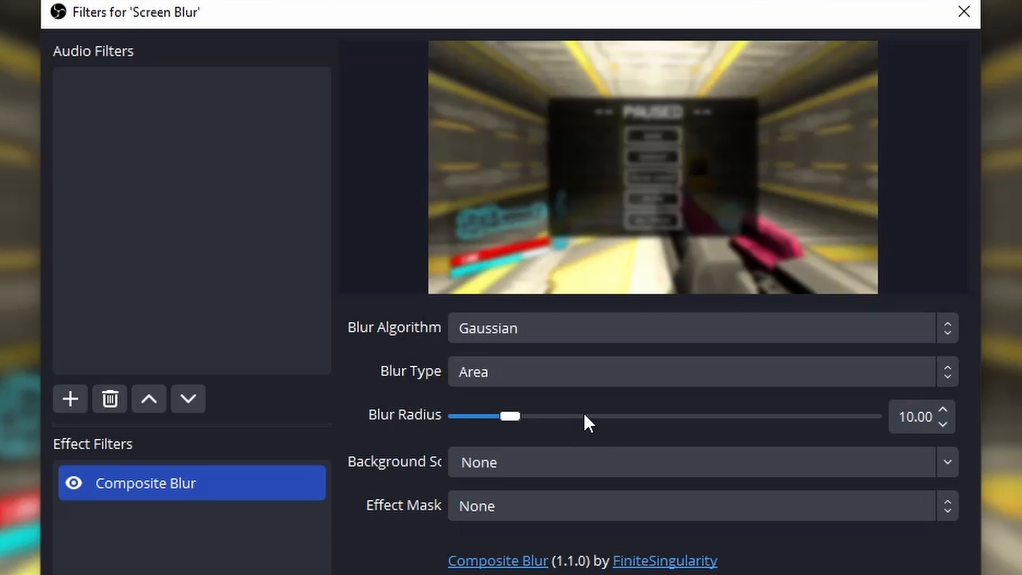
Set Screen Blur's Composite Blur to the Dual Kawase algorithm with a blur radius of 140, and close its filters.
{"action": "left_click", "coordinate": [669, 336]}
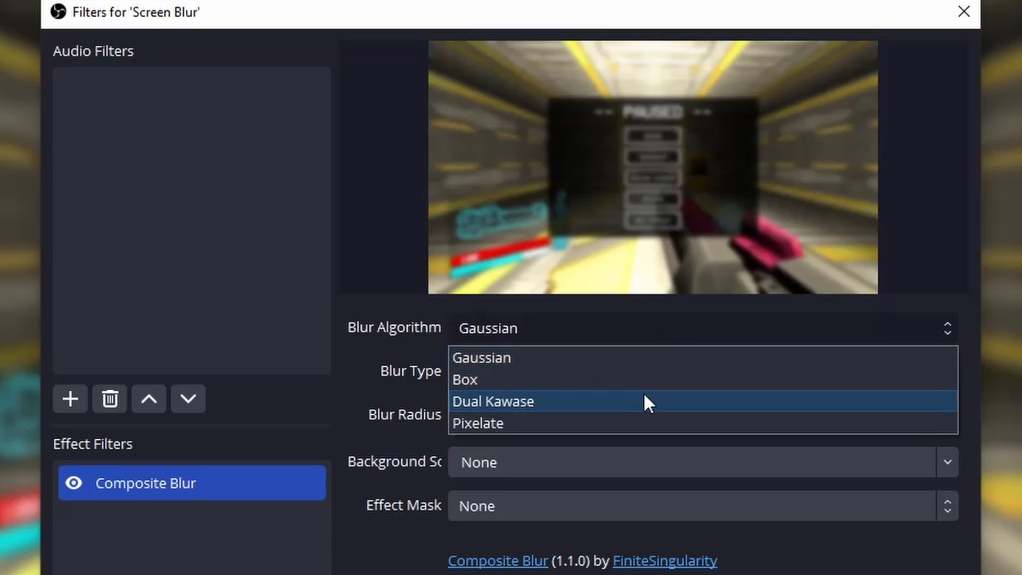
{"action": "left_click", "coordinate": [569, 403]}
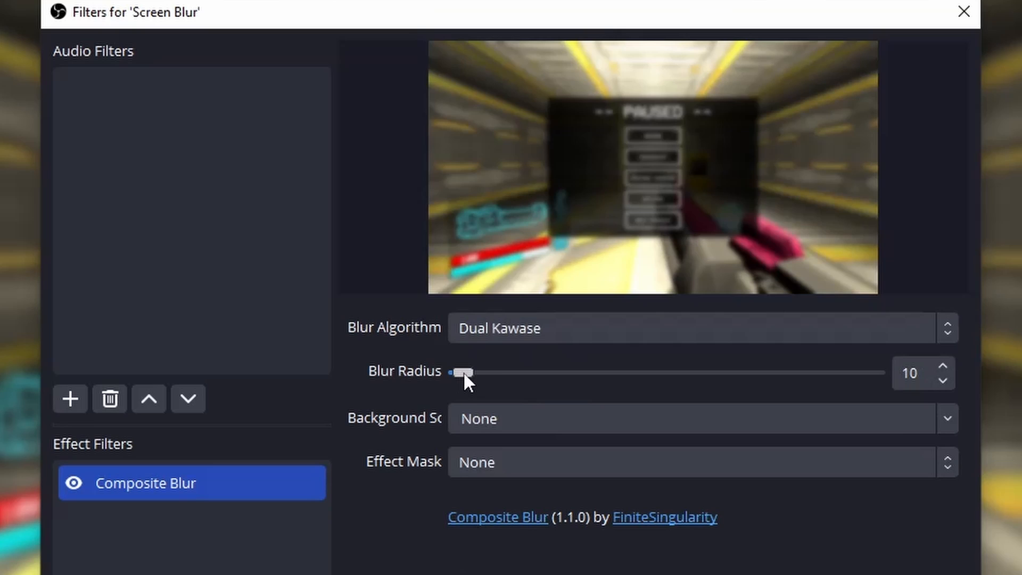
{"action": "left_click_drag", "start_coordinate": [463, 377], "coordinate": [519, 384]}
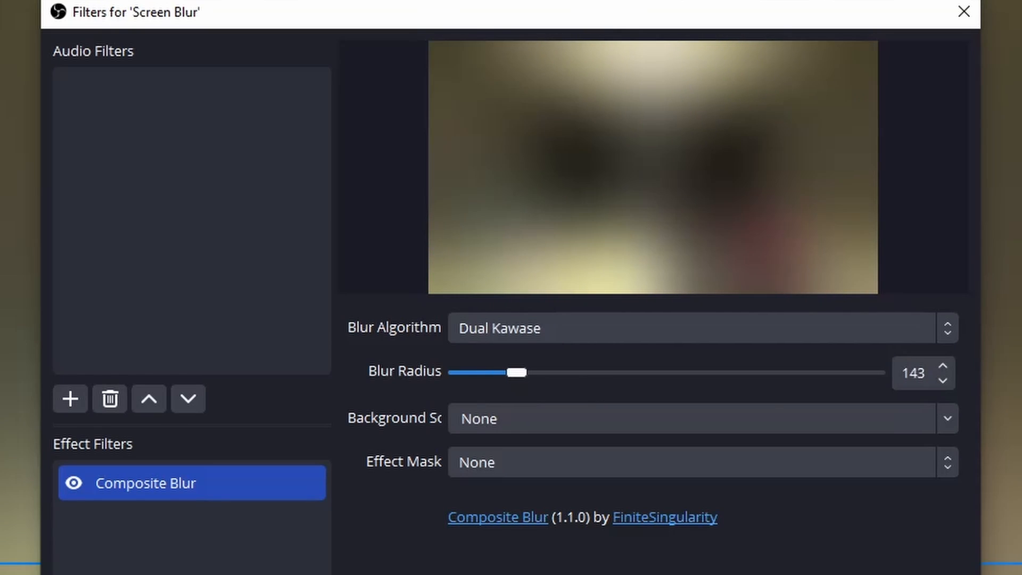
{"action": "left_click", "coordinate": [943, 380]}
{"action": "left_click", "coordinate": [943, 380]}
{"action": "left_click", "coordinate": [943, 380]}
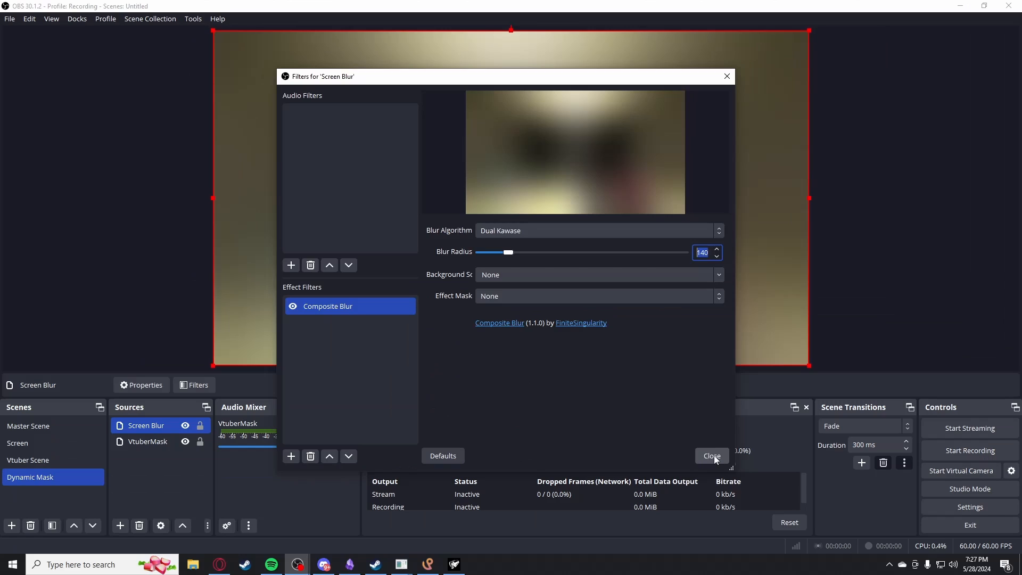
{"action": "left_click", "coordinate": [712, 457]}
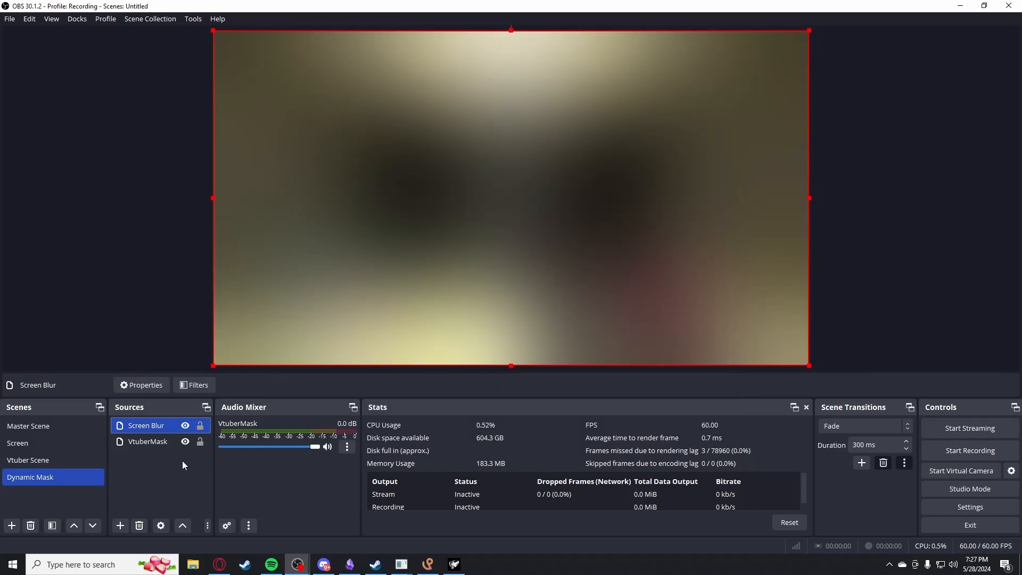
Set the blending mode of the Screen Blur source in the Dynamic Mask scene to Multiply.
{"action": "right_click", "coordinate": [166, 430]}
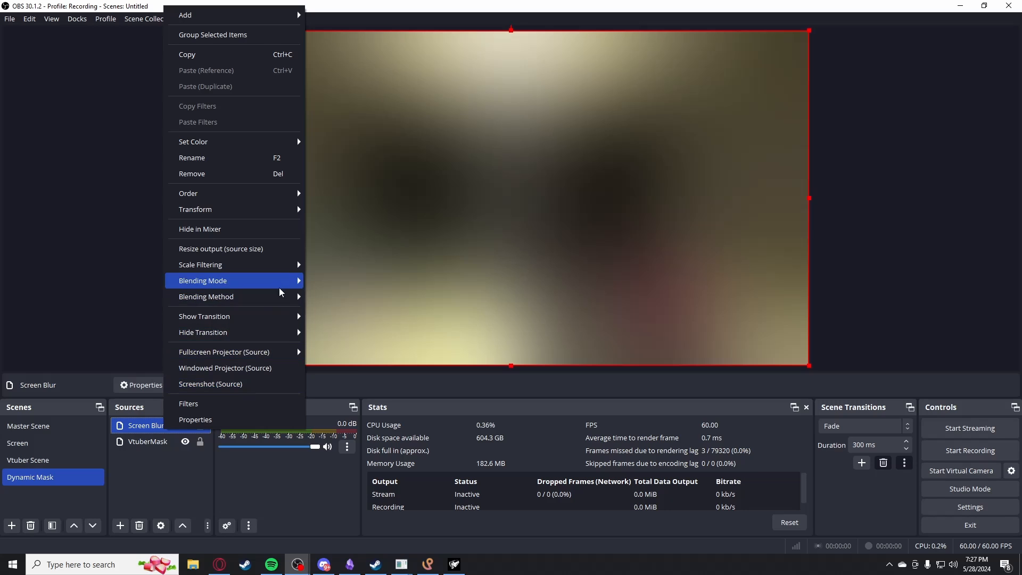
{"action": "mouse_move", "coordinate": [286, 279]}
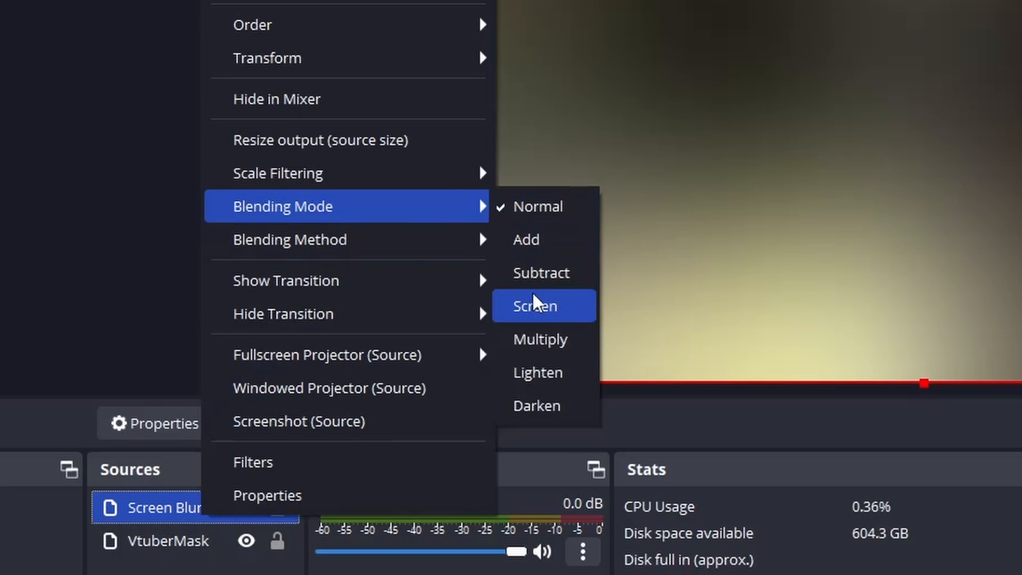
{"action": "left_click", "coordinate": [538, 342]}
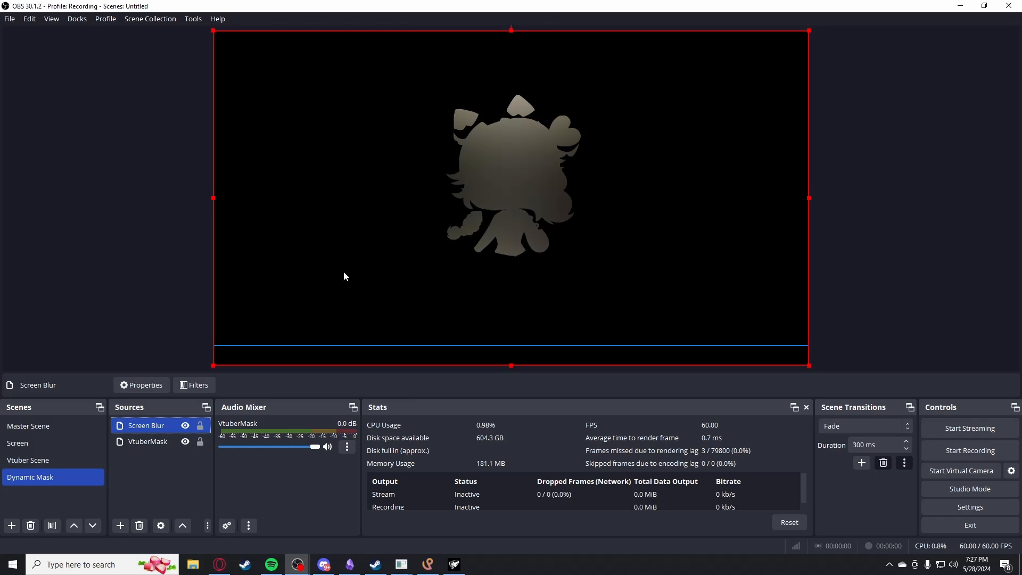
{"action": "left_click", "coordinate": [153, 442], "text": "ctrl"}
{"action": "left_click", "coordinate": [152, 441], "text": "ctrl"}
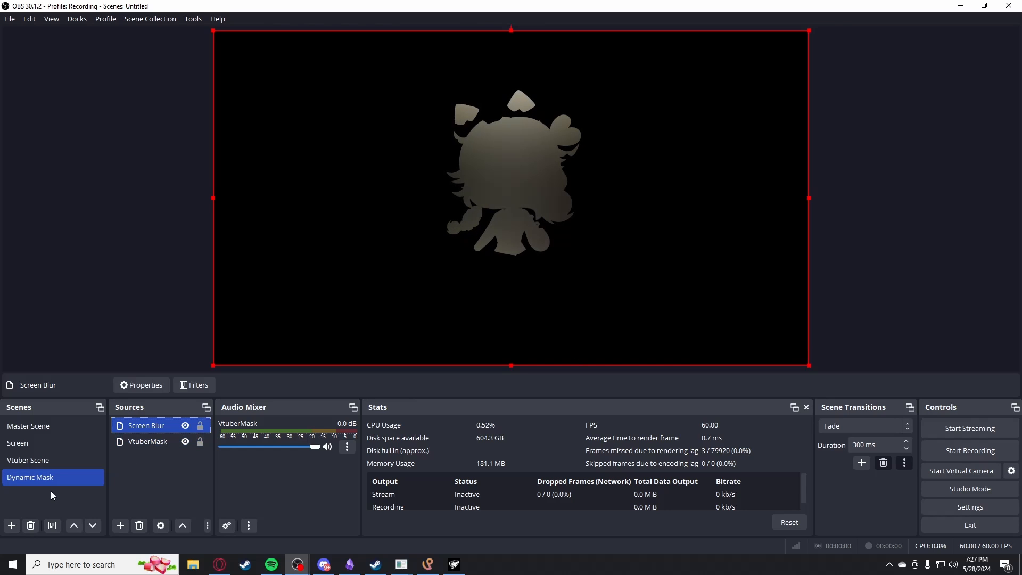
Add the existing Dynamic Mask scene as a visible source in the Vtuber Scene.
{"action": "left_click", "coordinate": [34, 464]}
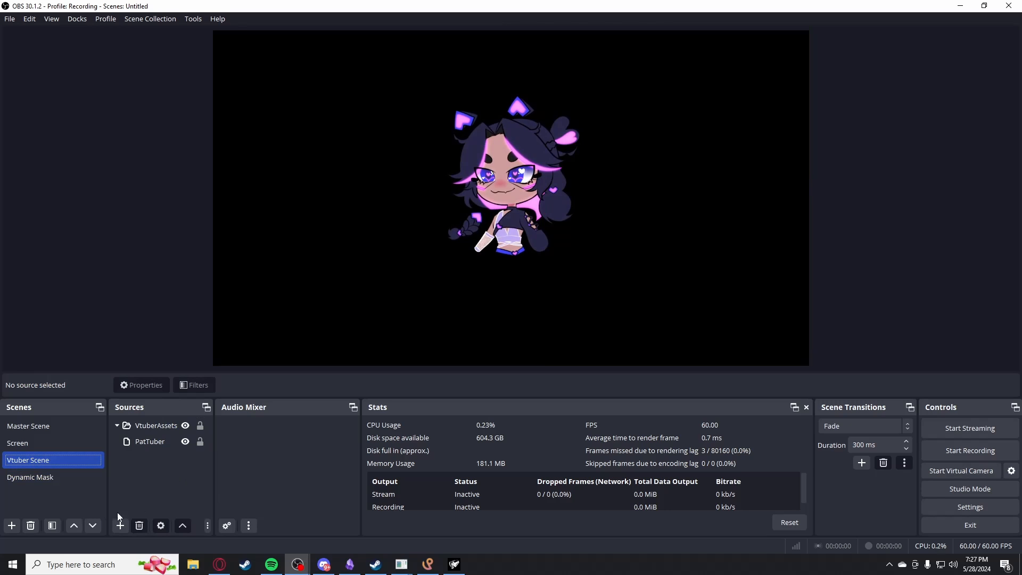
{"action": "left_click", "coordinate": [119, 525]}
{"action": "left_click", "coordinate": [161, 370]}
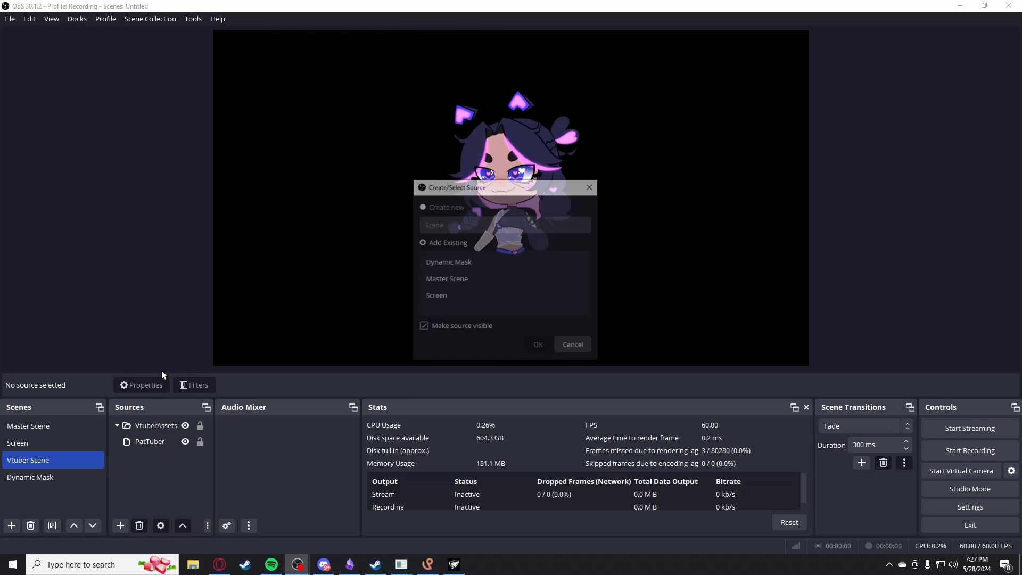
{"action": "left_click", "coordinate": [477, 262]}
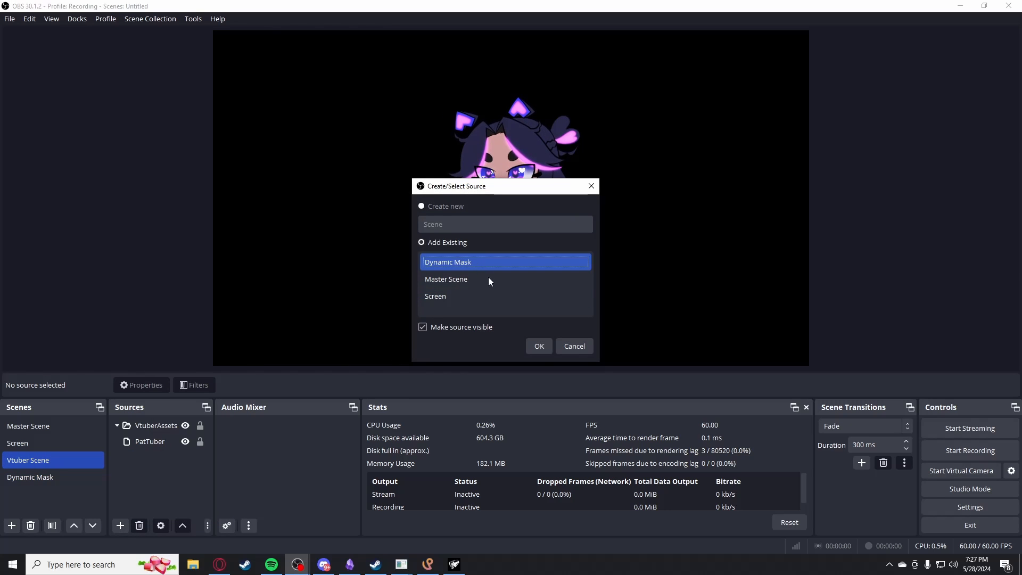
{"action": "left_click", "coordinate": [537, 347]}
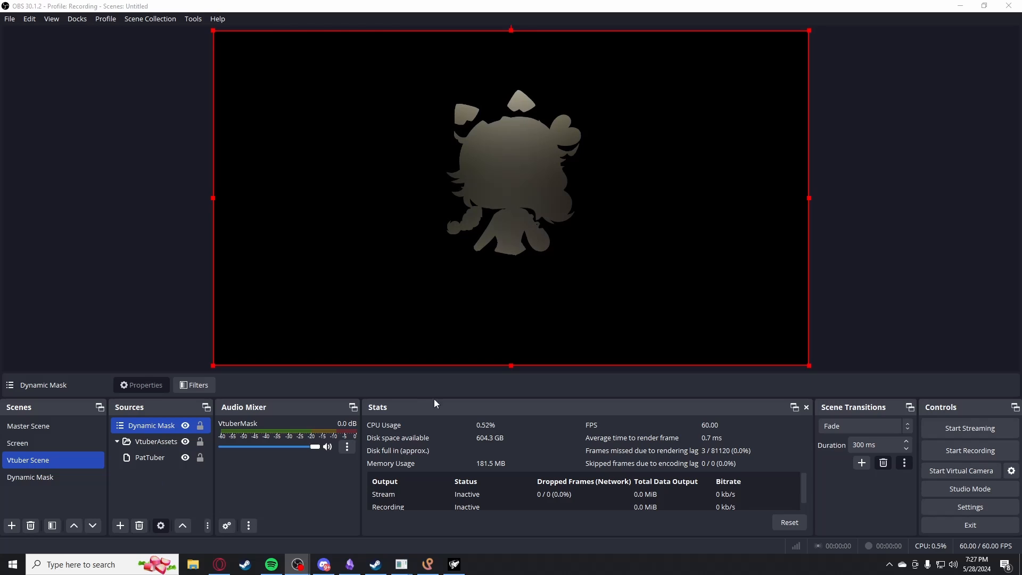
{"action": "left_click", "coordinate": [160, 500]}
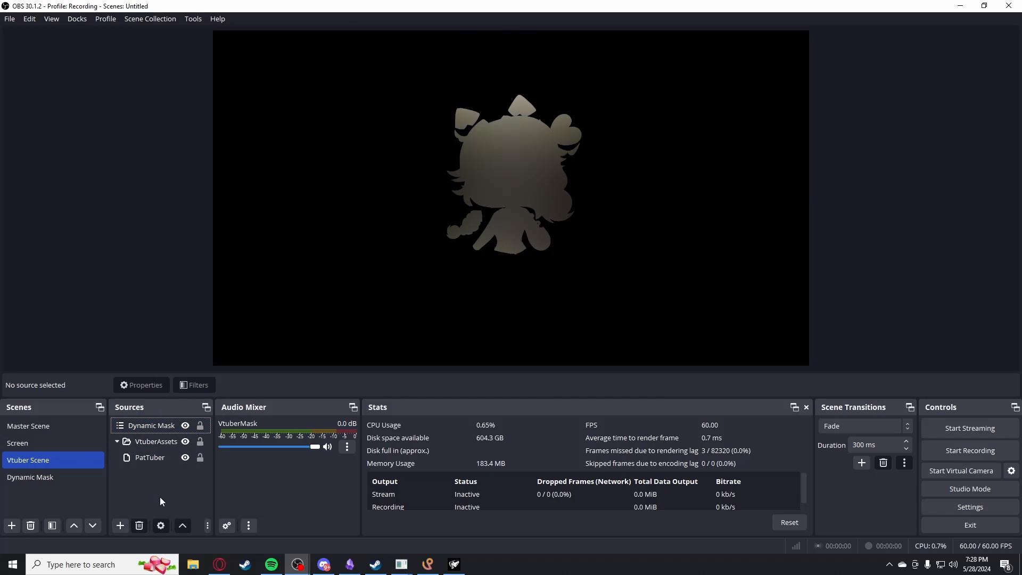
Set the blending mode of the Dynamic Mask source in the Vtuber Scene to Multiply.
{"action": "right_click", "coordinate": [161, 427]}
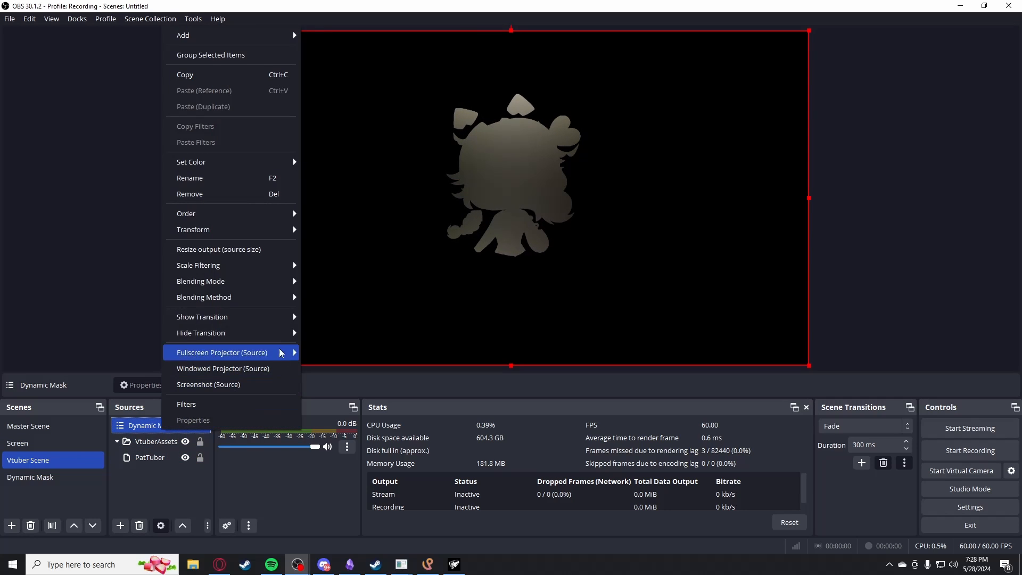
{"action": "mouse_move", "coordinate": [277, 288]}
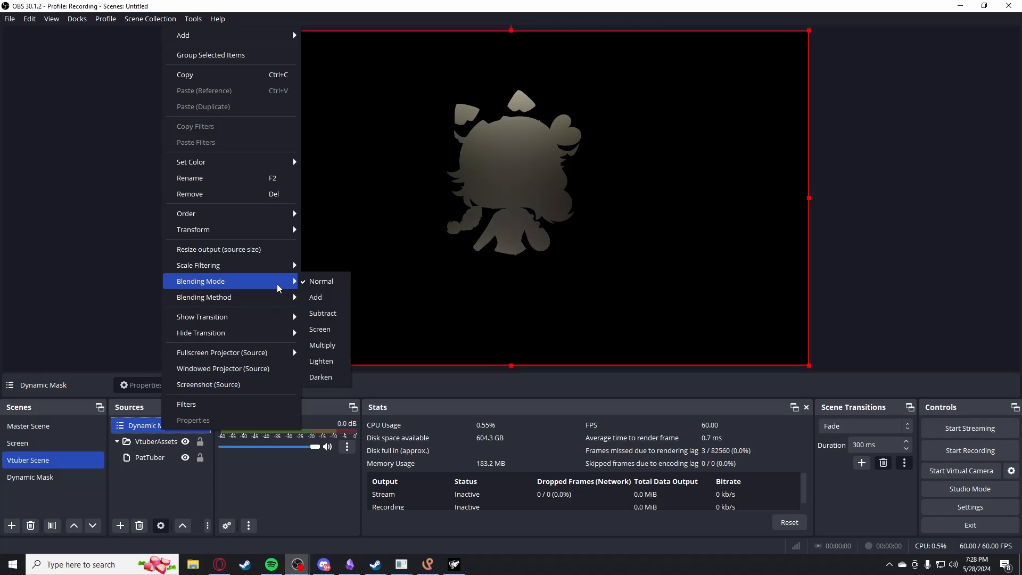
{"action": "left_click", "coordinate": [330, 345]}
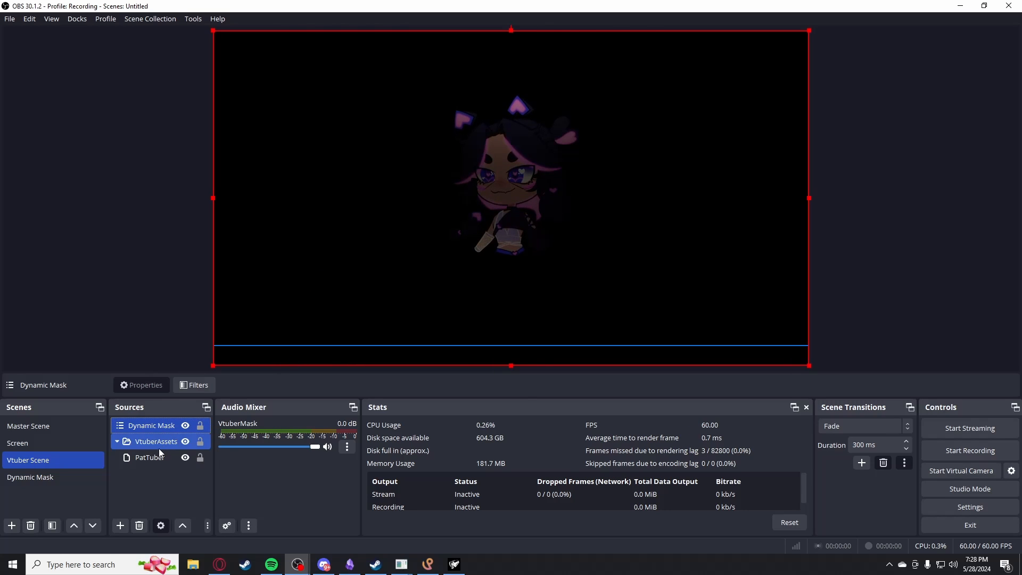
{"action": "left_click", "coordinate": [161, 430]}
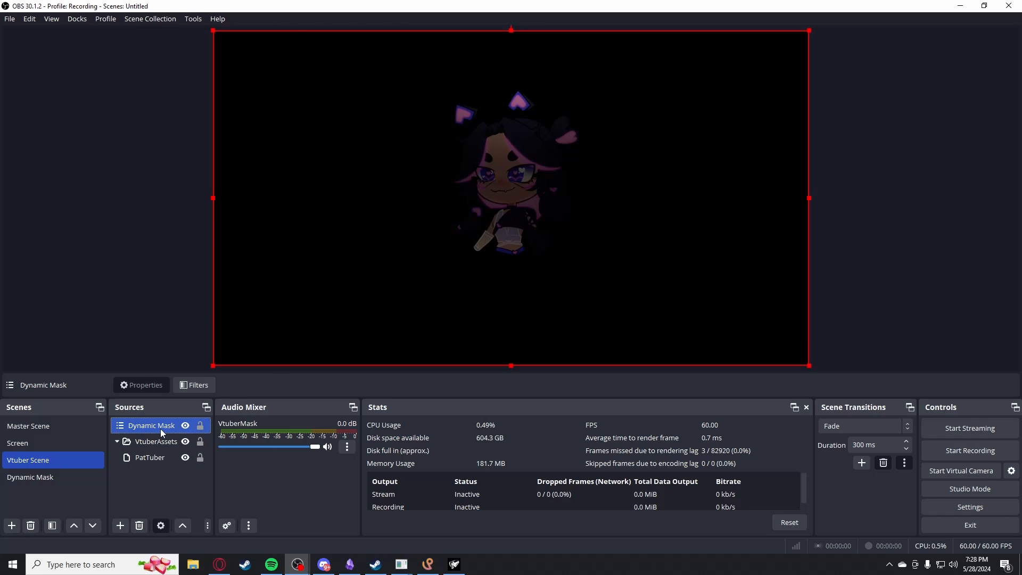
{"action": "right_click", "coordinate": [161, 429]}
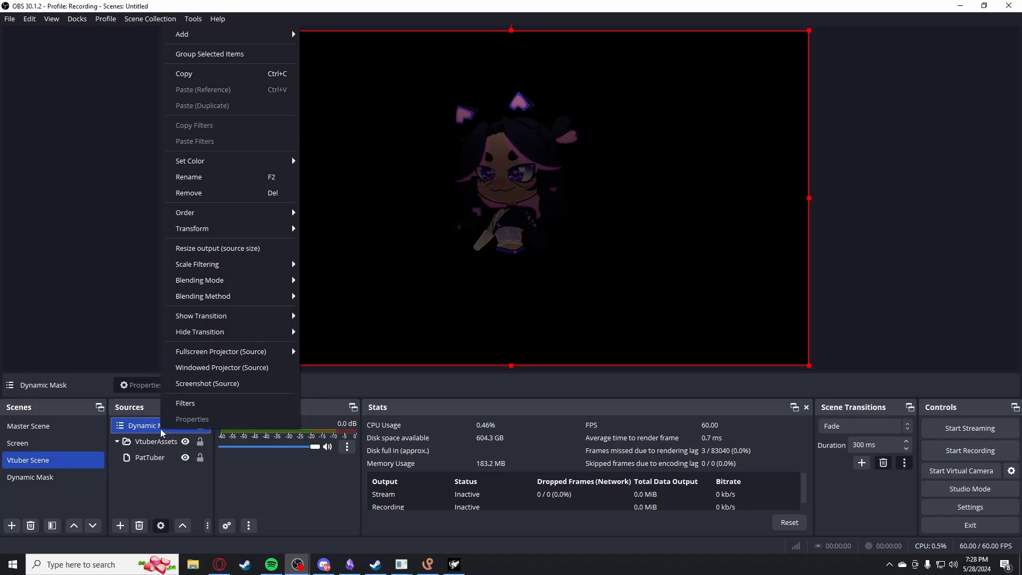
{"action": "left_click", "coordinate": [194, 405]}
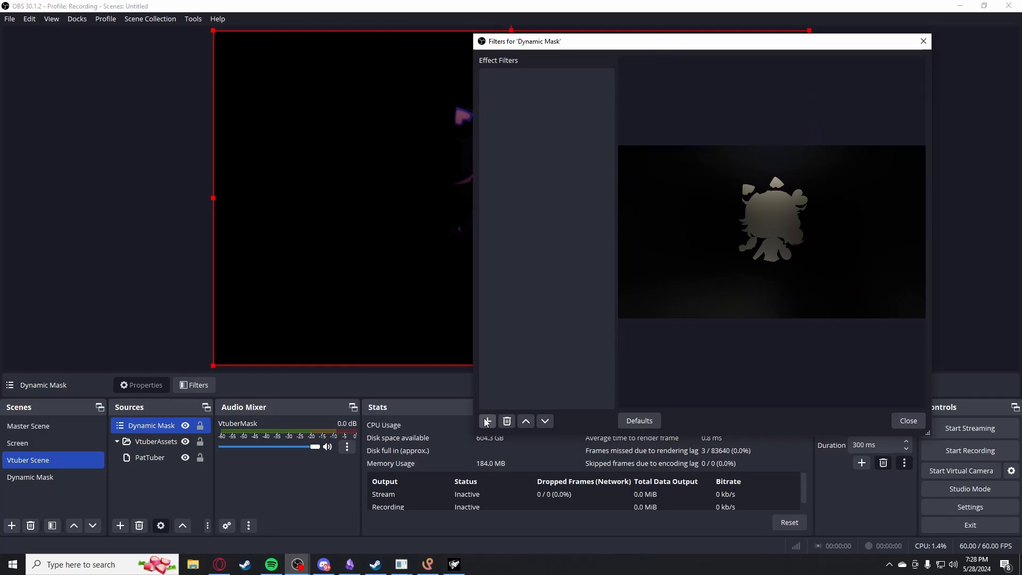
{"action": "left_click", "coordinate": [486, 422]}
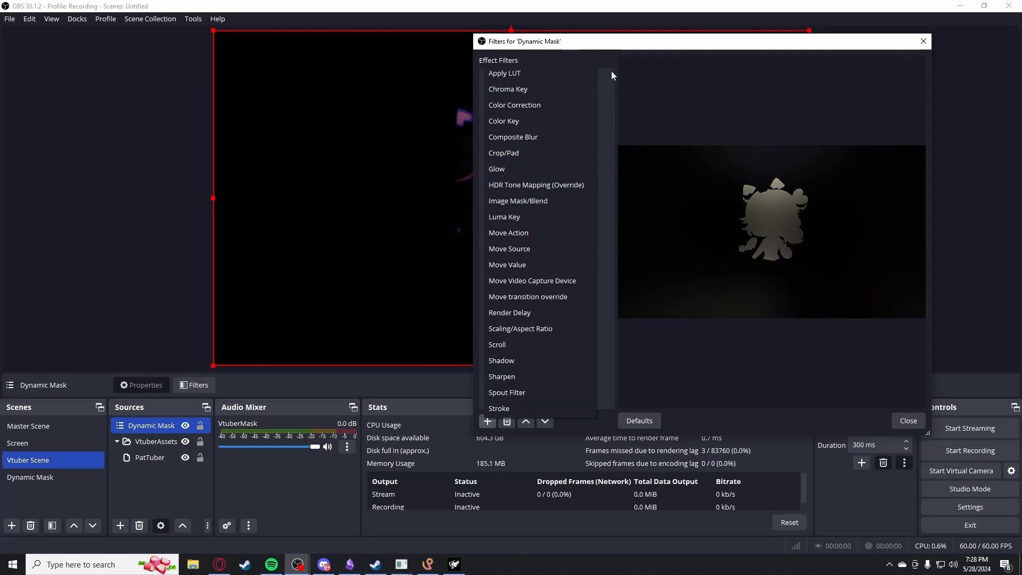
{"action": "left_click", "coordinate": [922, 40]}
{"action": "left_click", "coordinate": [923, 40]}
{"action": "right_click", "coordinate": [143, 430]}
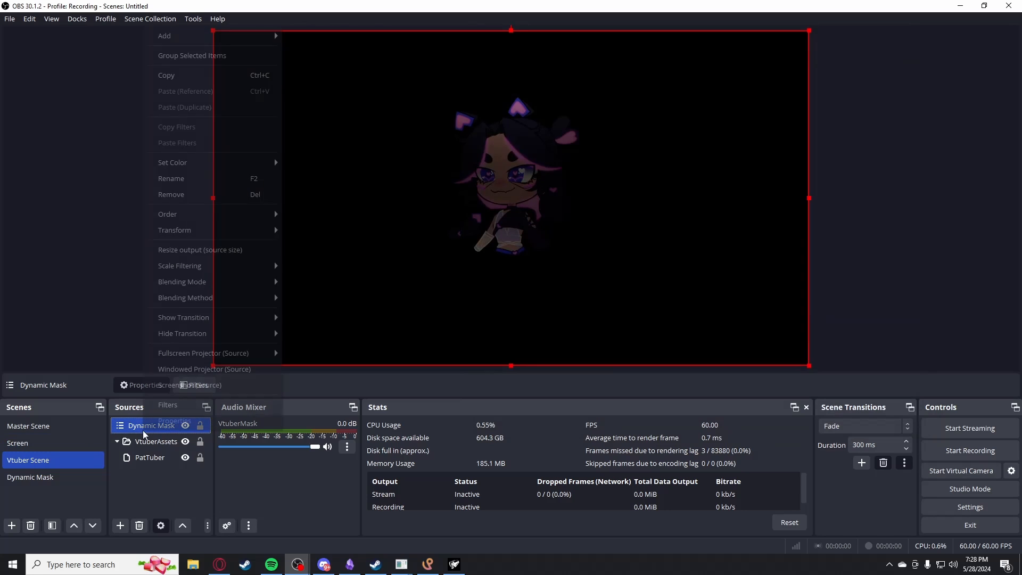
{"action": "left_click", "coordinate": [160, 503]}
{"action": "left_click", "coordinate": [153, 425]}
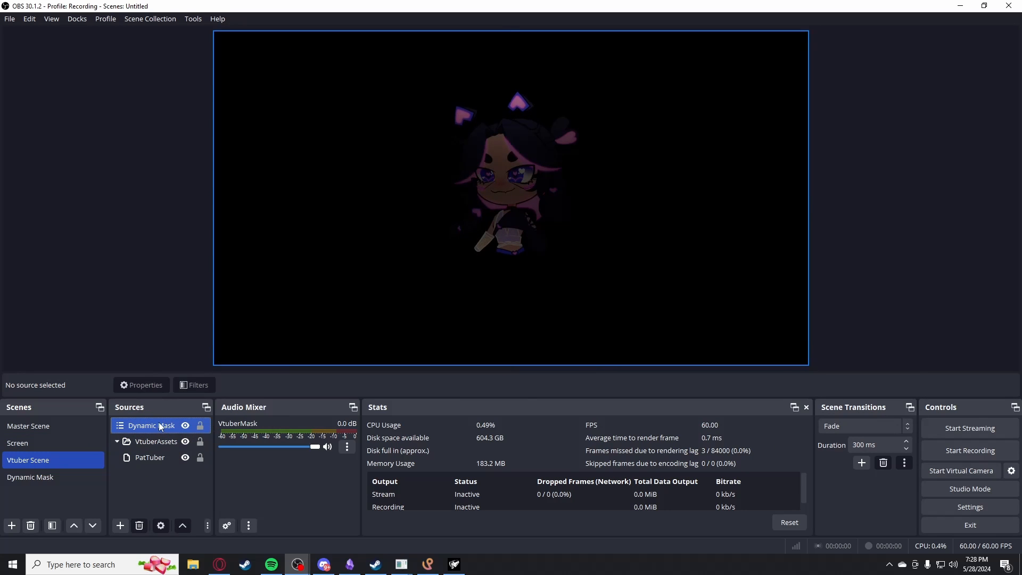
Add a Color Correction effect filter with its default name to the Dynamic Mask source in the Vtuber Scene.
{"action": "right_click", "coordinate": [159, 425]}
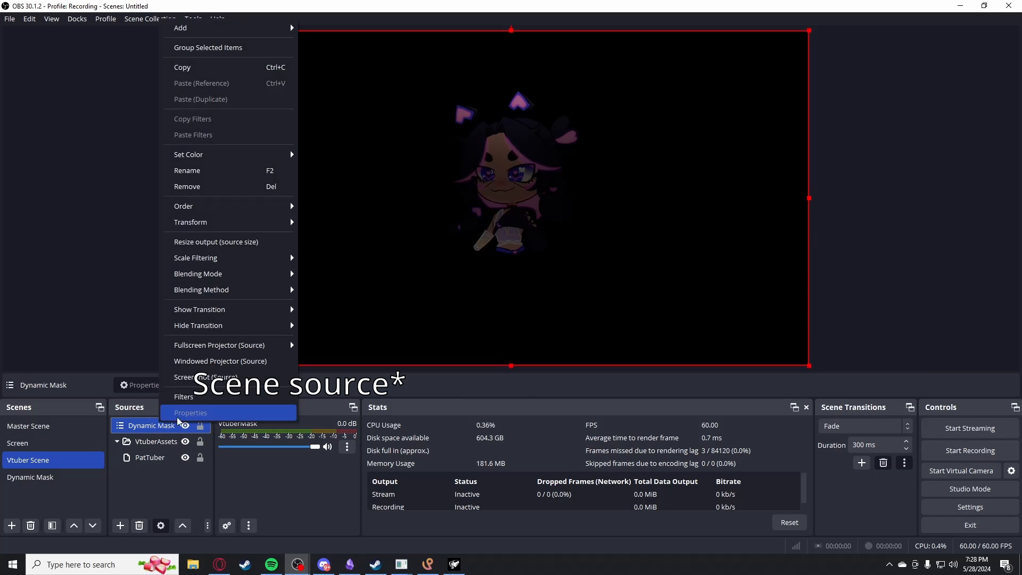
{"action": "left_click", "coordinate": [206, 398]}
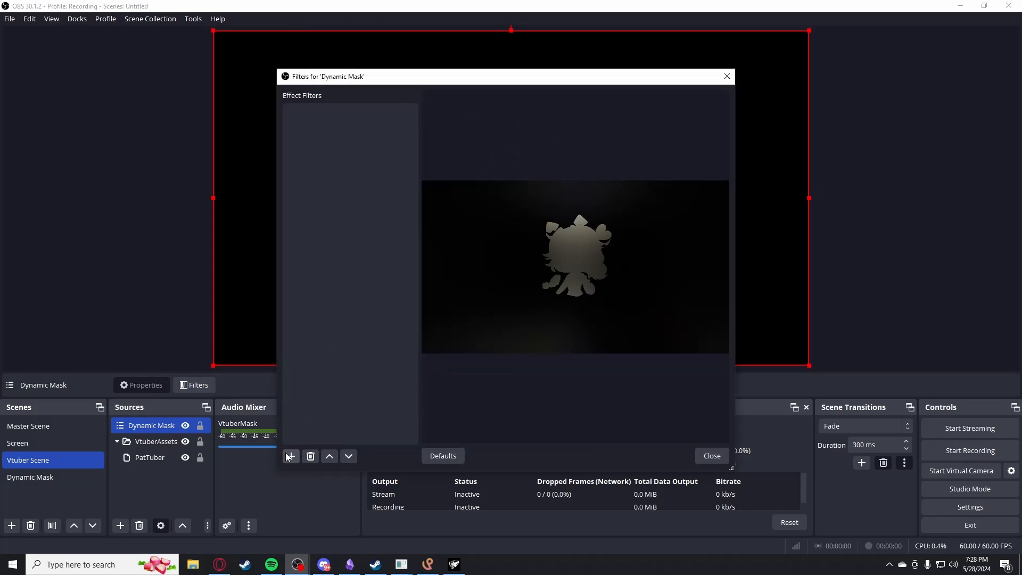
{"action": "left_click", "coordinate": [290, 456]}
{"action": "left_click", "coordinate": [352, 143]}
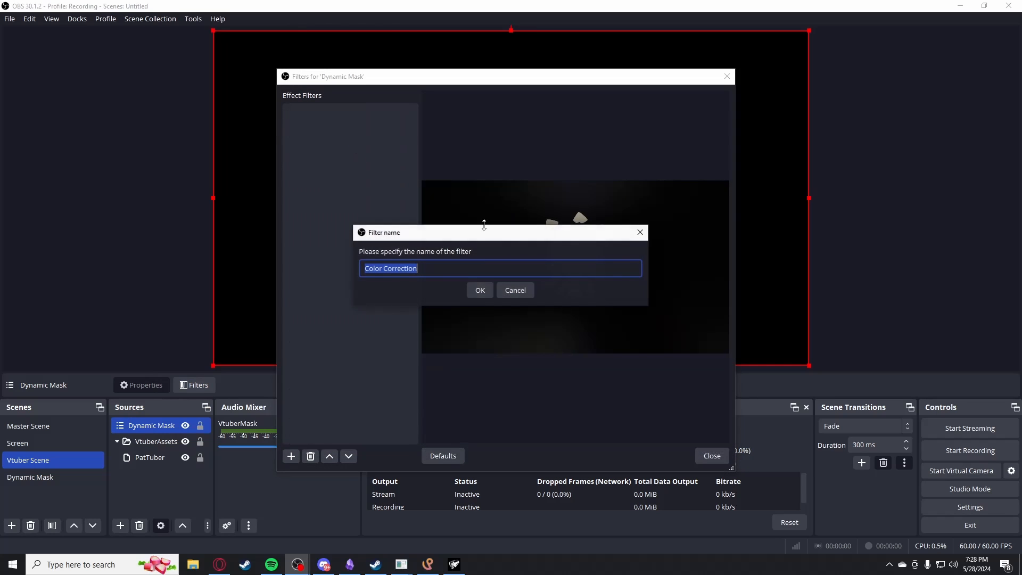
{"action": "left_click", "coordinate": [481, 289]}
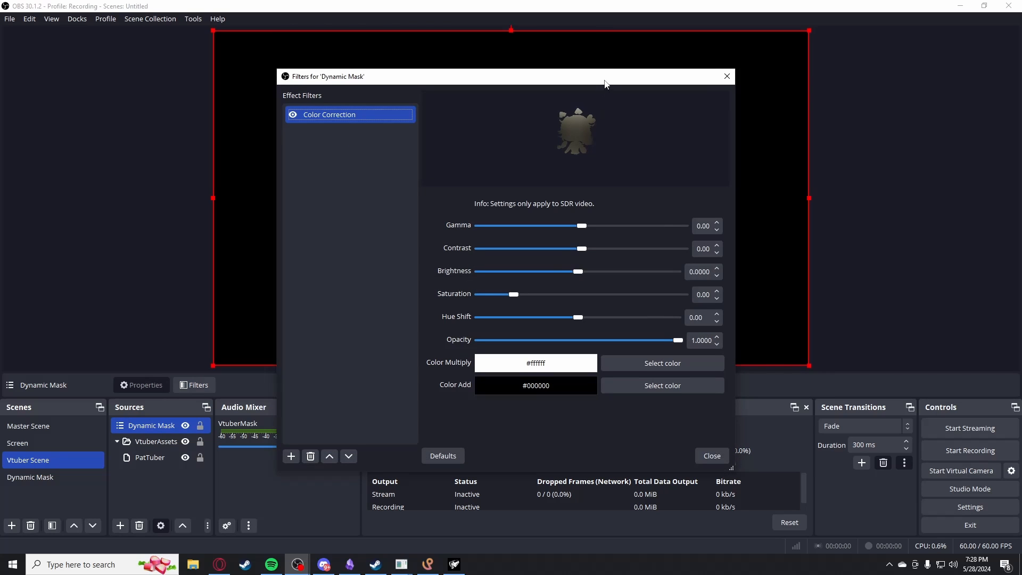
{"action": "left_click_drag", "start_coordinate": [604, 84], "coordinate": [338, 72]}
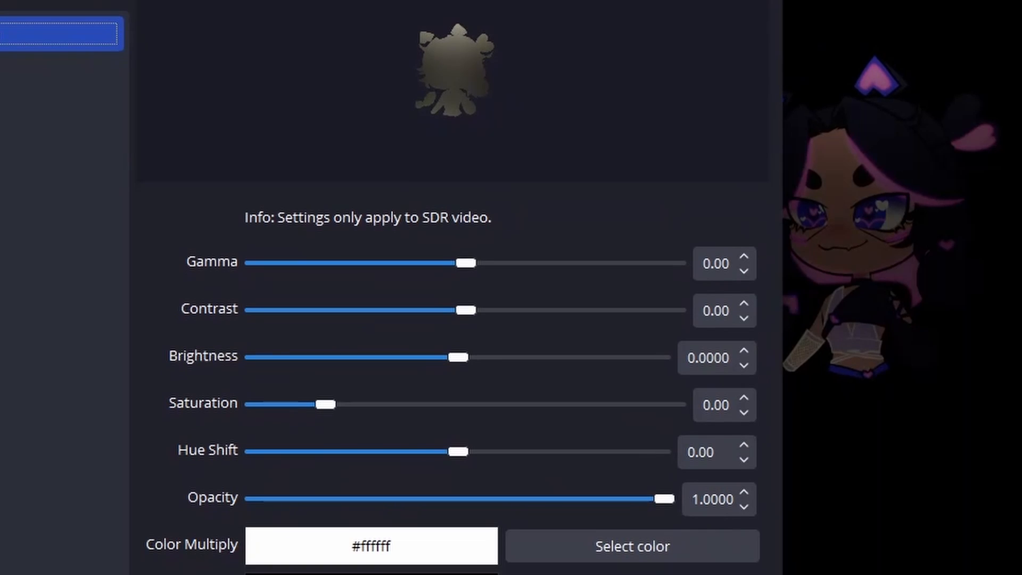
Set the Color Correction filter's contrast to 4.00, gamma to -0.15 and brightness to 0.0244, and close the filters.
{"action": "left_click_drag", "start_coordinate": [468, 311], "coordinate": [677, 308]}
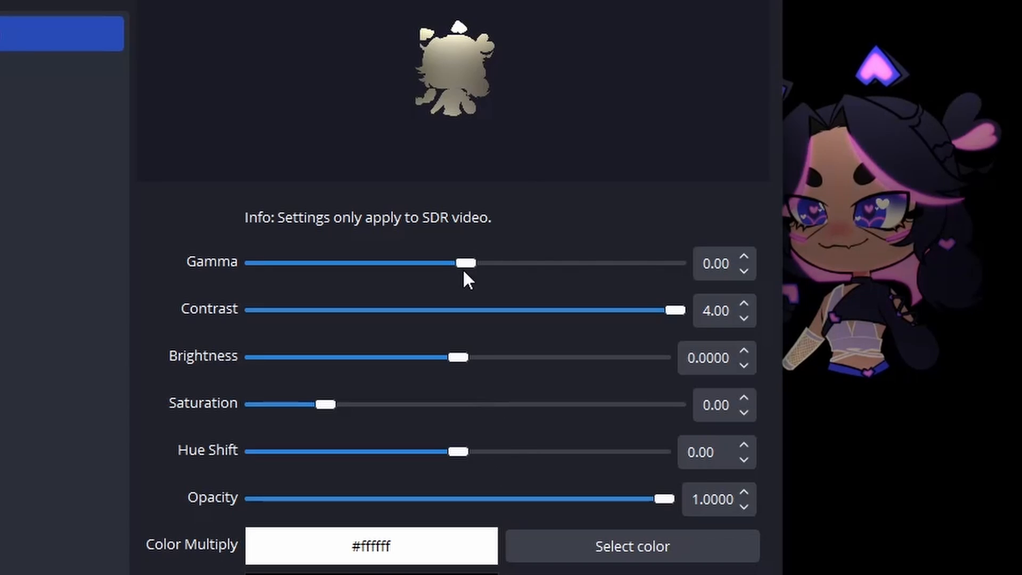
{"action": "left_click_drag", "start_coordinate": [468, 264], "coordinate": [459, 264]}
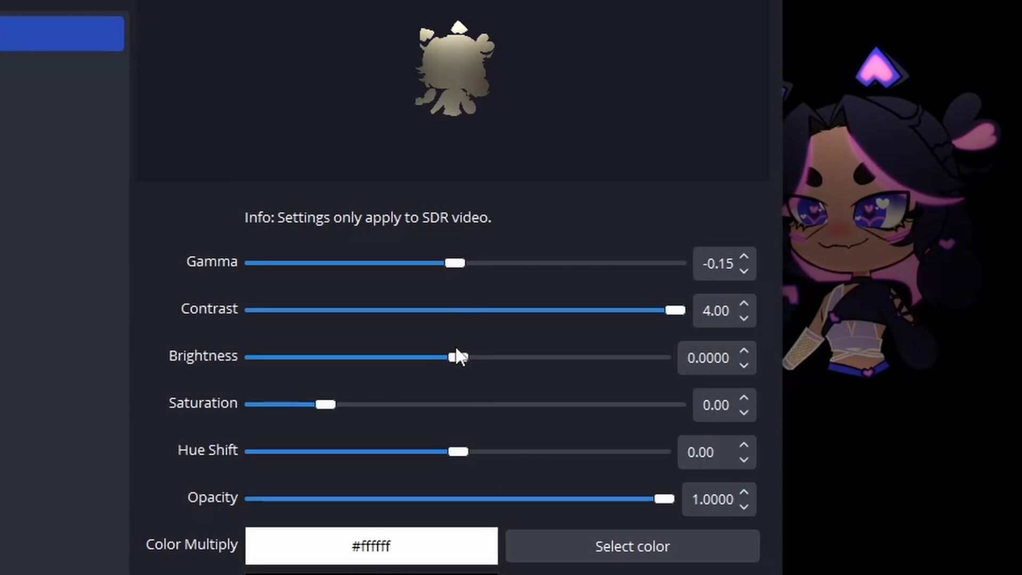
{"action": "mouse_move", "coordinate": [458, 357]}
{"action": "left_mouse_down"}
{"action": "mouse_move", "coordinate": [478, 355]}
{"action": "mouse_move", "coordinate": [459, 355]}
{"action": "left_mouse_up"}
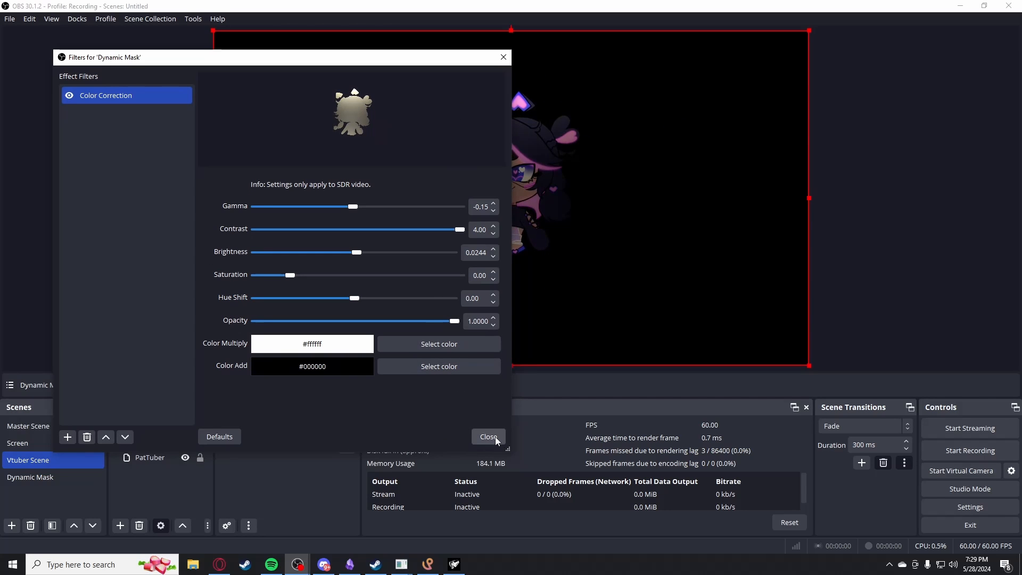
{"action": "left_click", "coordinate": [495, 436]}
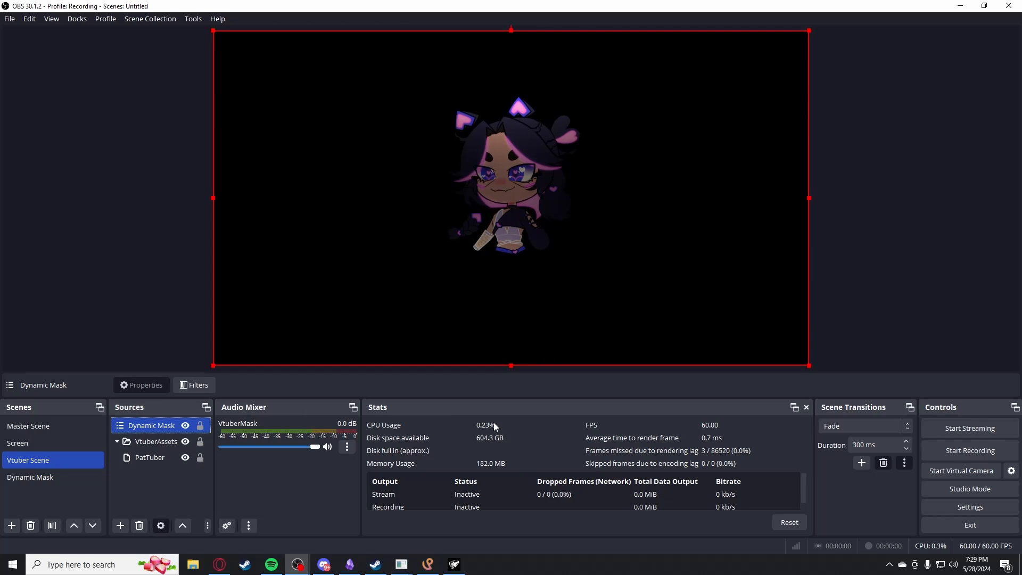
Add the existing Vtuber Scene as a visible source in the Master Scene and move the avatar to the canvas's lower-right corner.
{"action": "left_click", "coordinate": [28, 426]}
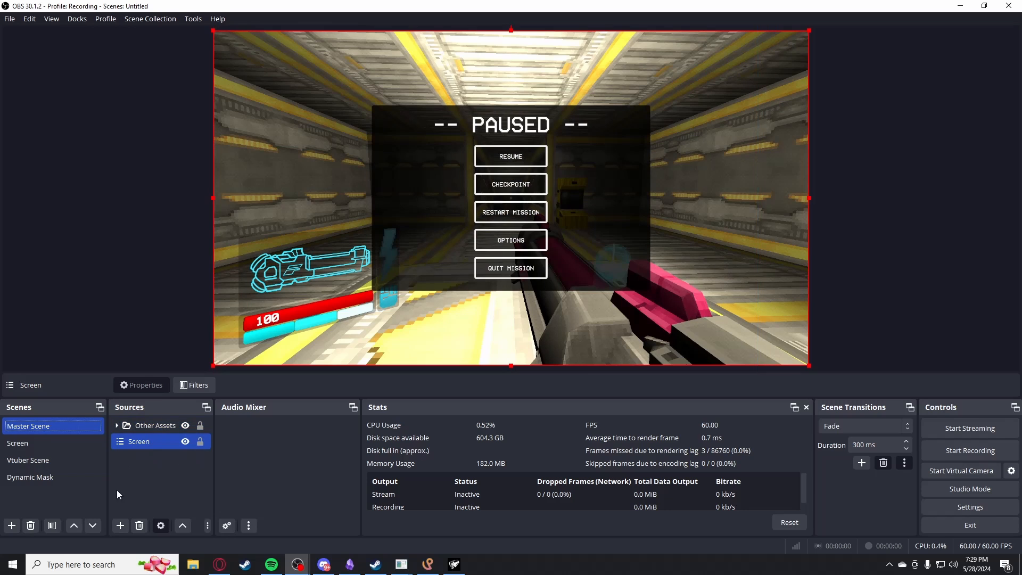
{"action": "left_click", "coordinate": [120, 526]}
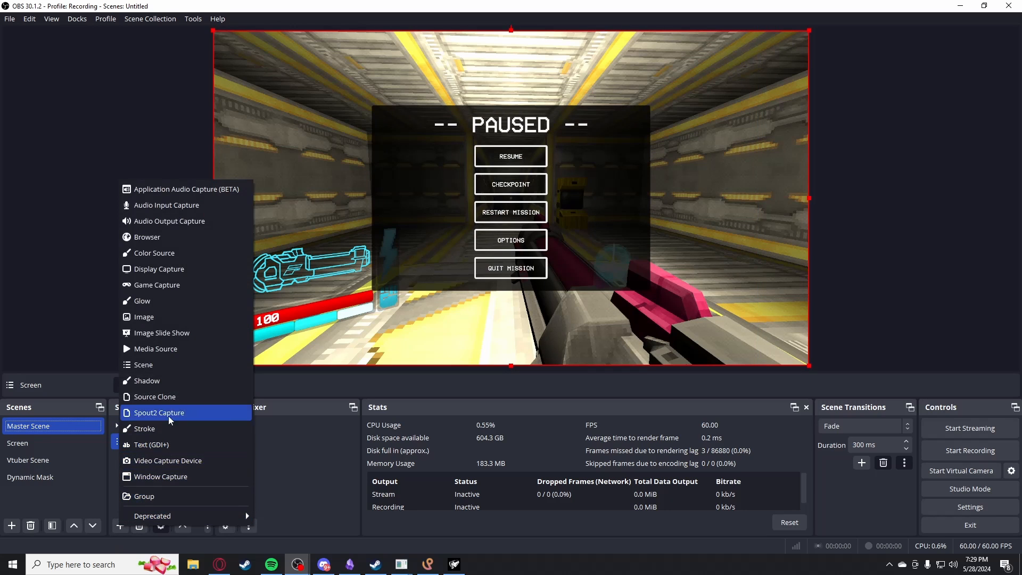
{"action": "left_click", "coordinate": [171, 365]}
{"action": "left_click", "coordinate": [444, 297]}
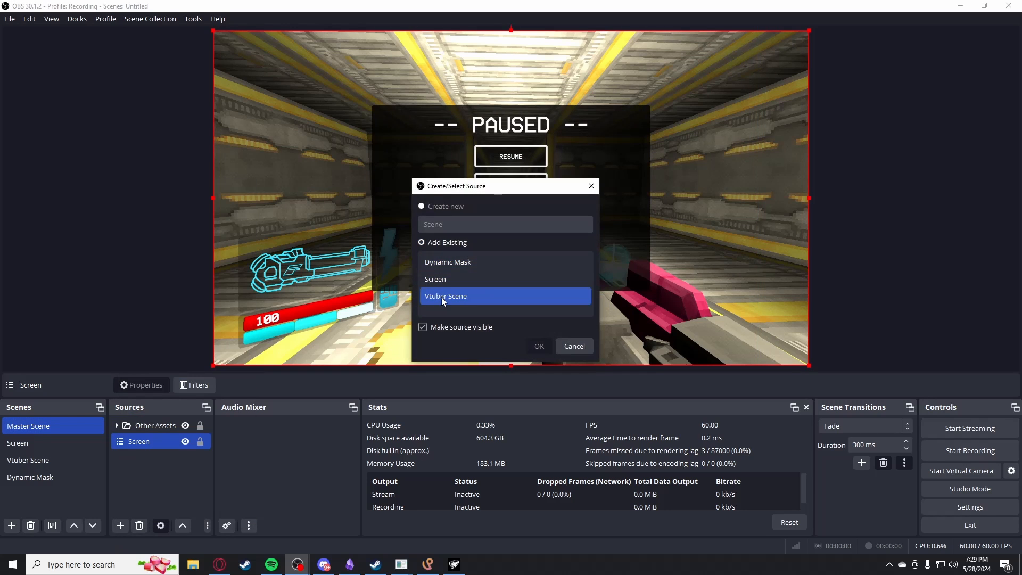
{"action": "left_click", "coordinate": [539, 346]}
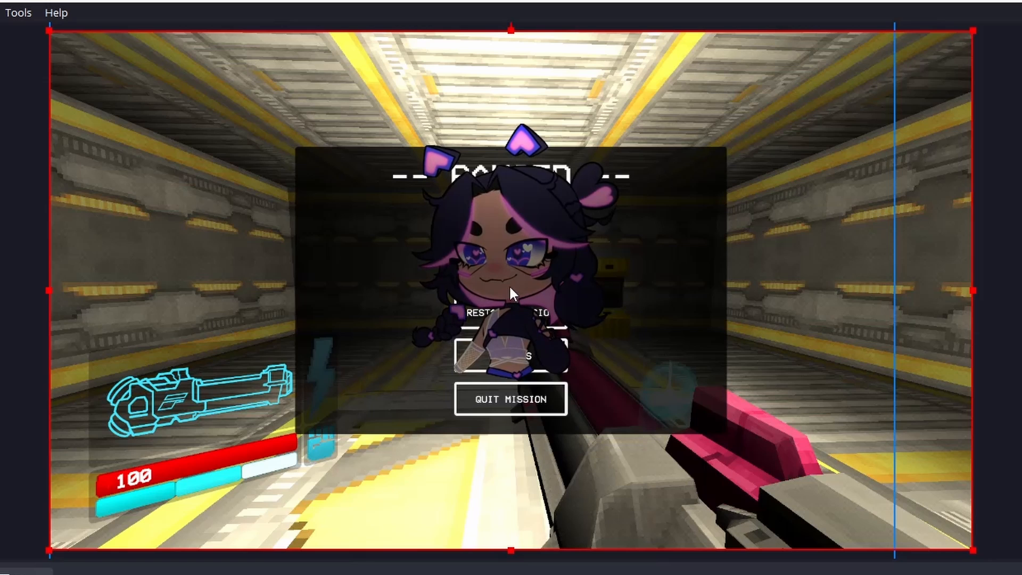
{"action": "left_click_drag", "start_coordinate": [510, 289], "coordinate": [865, 496]}
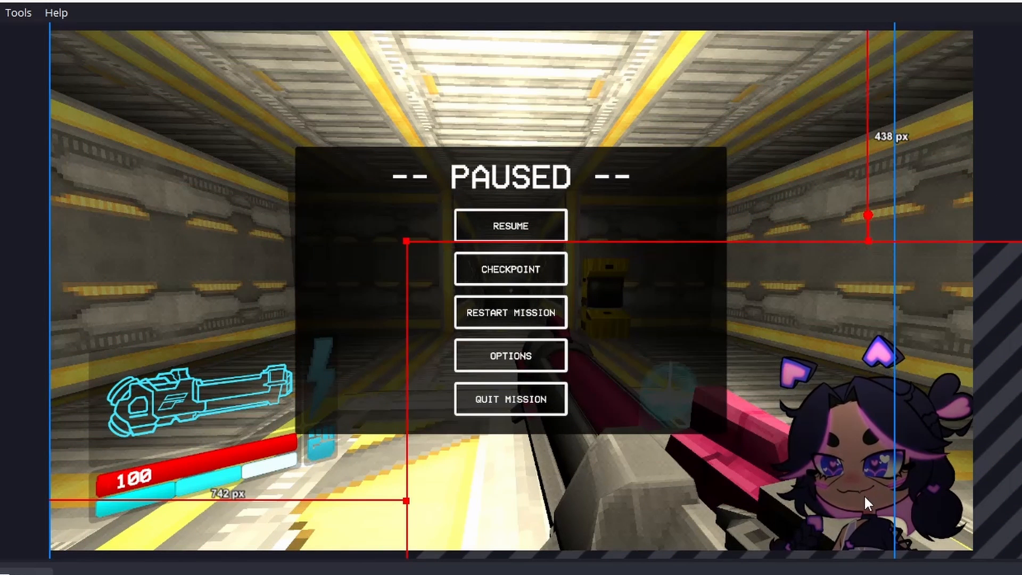
{"action": "left_click", "coordinate": [1000, 207]}
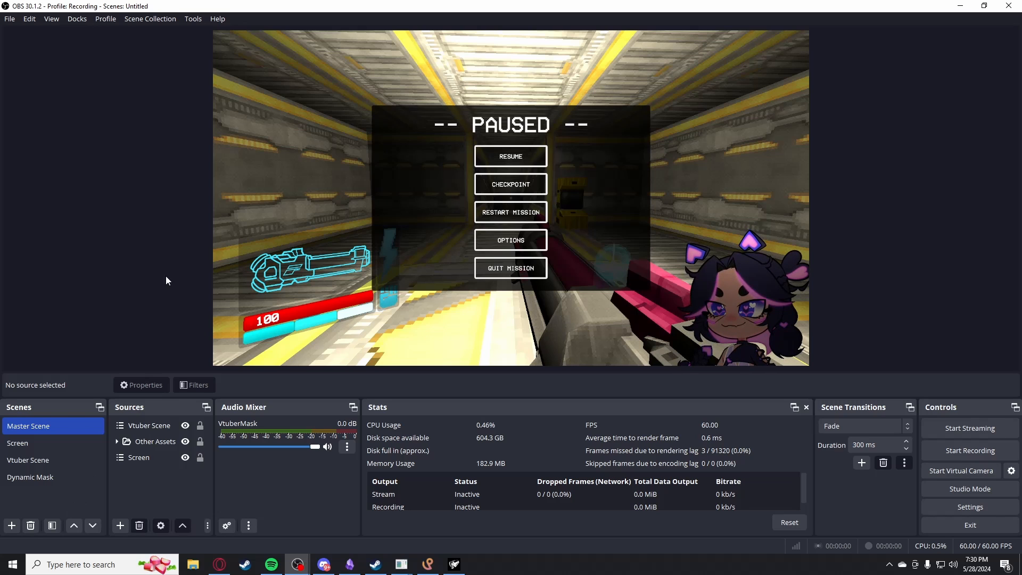
Create a visible Source Clone named Glow in the Vtuber Scene.
{"action": "left_click", "coordinate": [66, 480]}
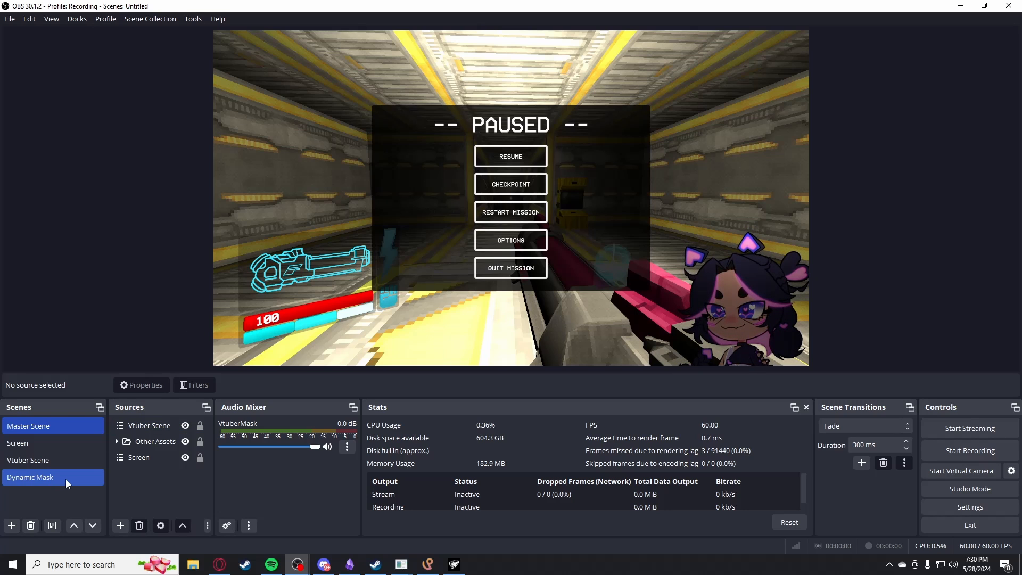
{"action": "left_click", "coordinate": [66, 467]}
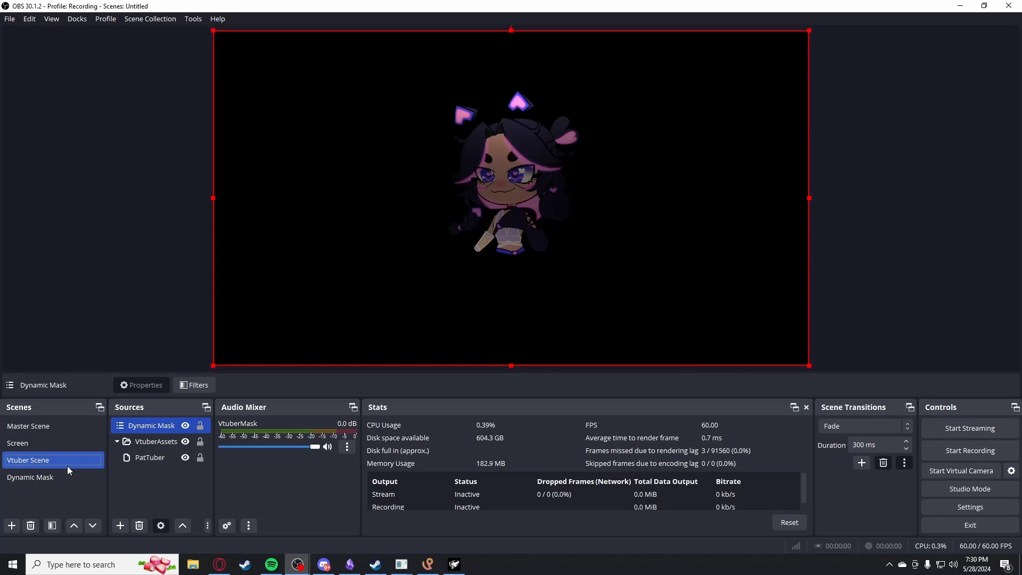
{"action": "left_click", "coordinate": [120, 525]}
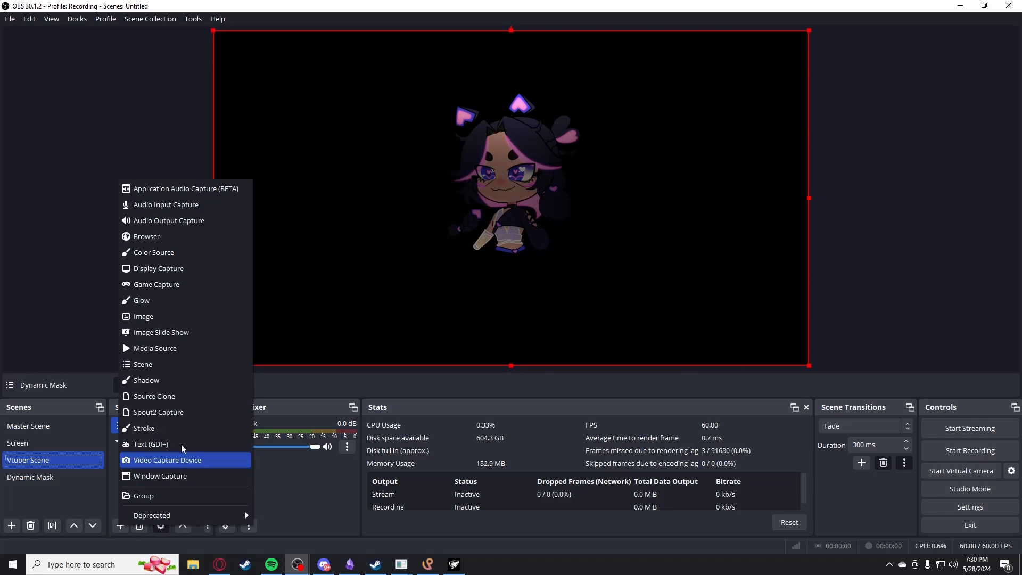
{"action": "left_click", "coordinate": [185, 395]}
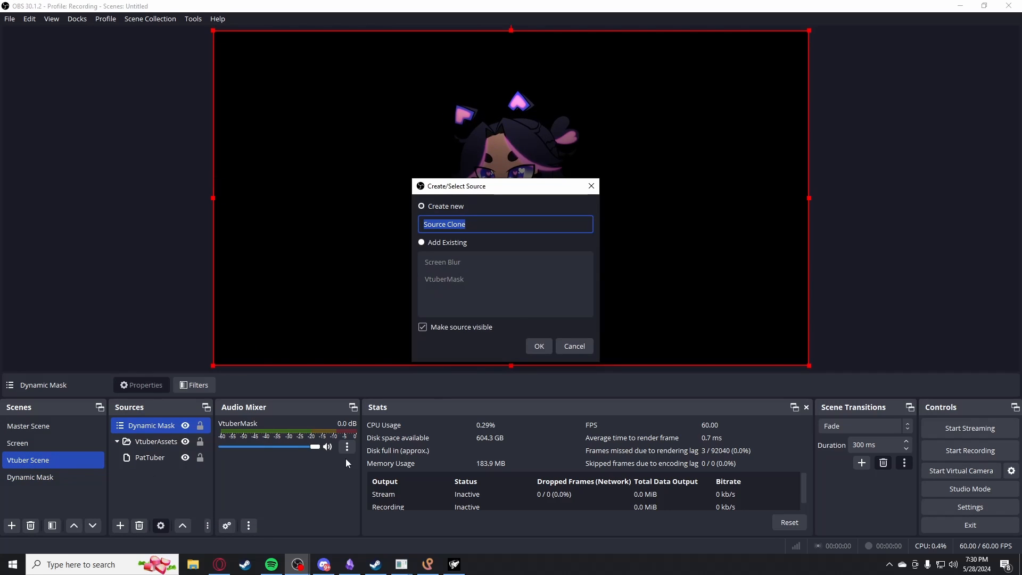
{"action": "key", "text": "BackSpace"}
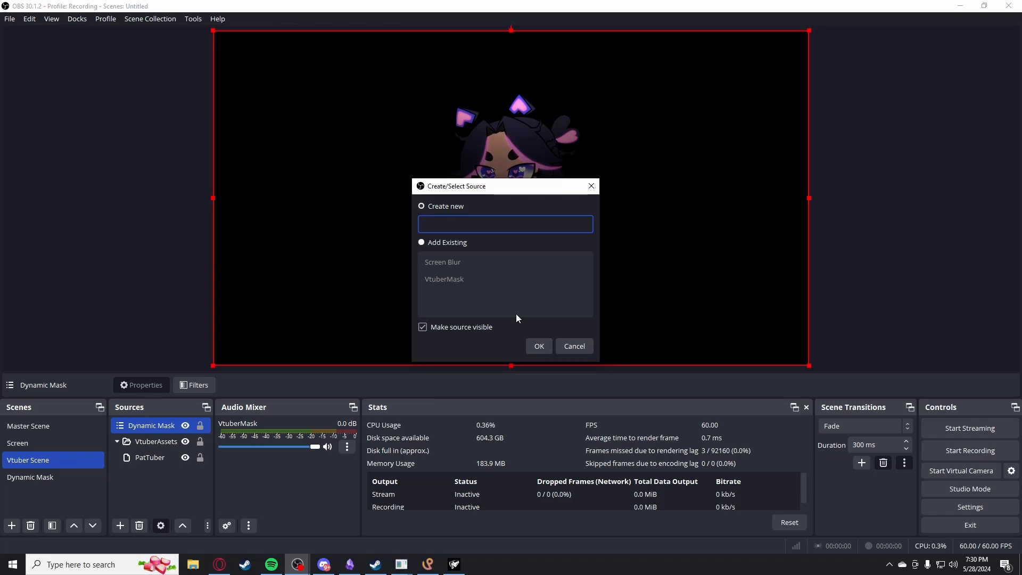
{"action": "type", "text": "Glow"}
{"action": "key", "text": "Return"}
Set the Glow source to clone VtuberAssets and confirm its properties.
{"action": "left_click", "coordinate": [681, 303]}
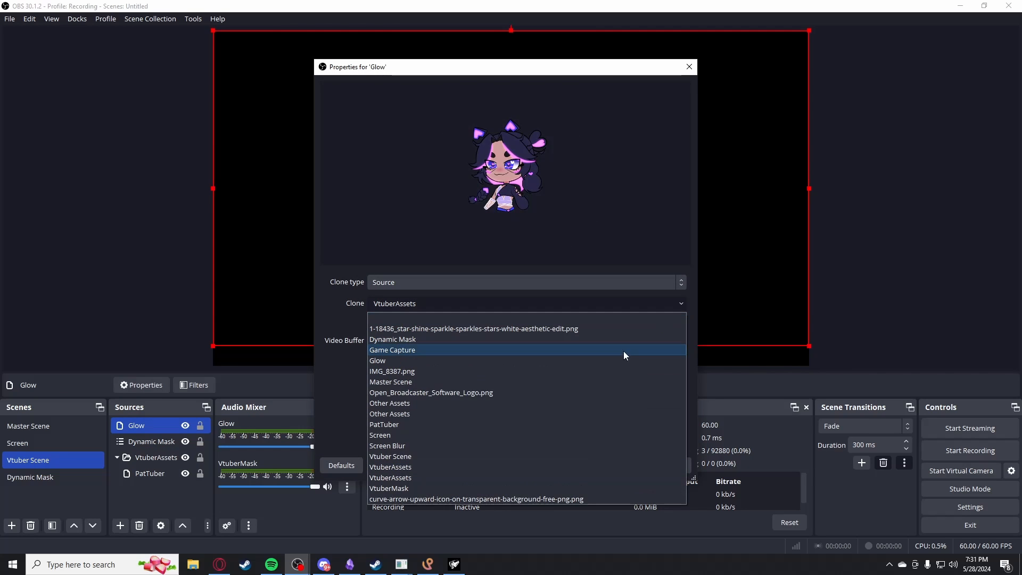
{"action": "left_click", "coordinate": [503, 467]}
{"action": "left_click", "coordinate": [637, 466]}
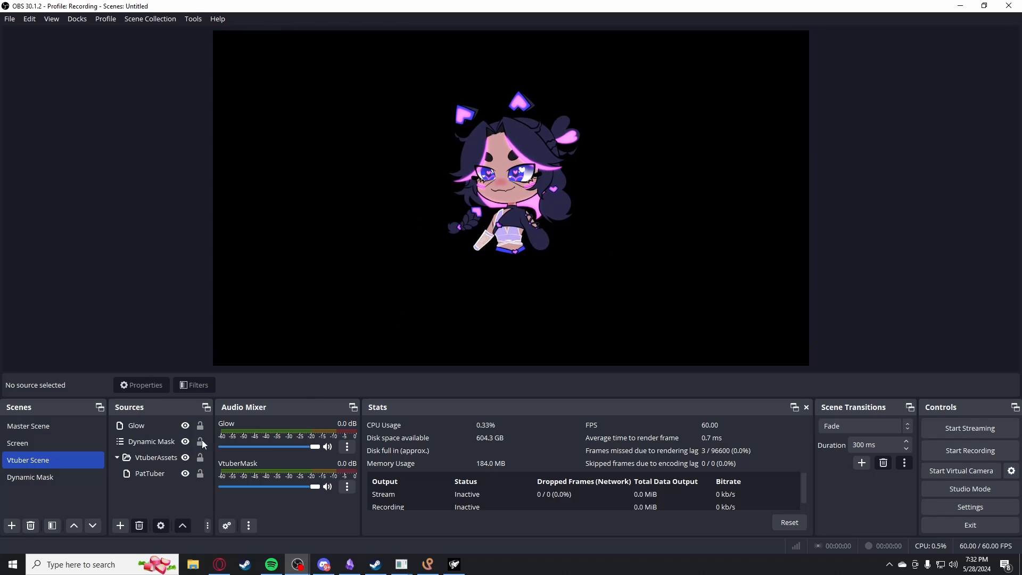
Add a Color Key effect filter to the Glow source.
{"action": "left_click", "coordinate": [148, 428]}
{"action": "right_click", "coordinate": [148, 428]}
{"action": "left_click", "coordinate": [181, 402]}
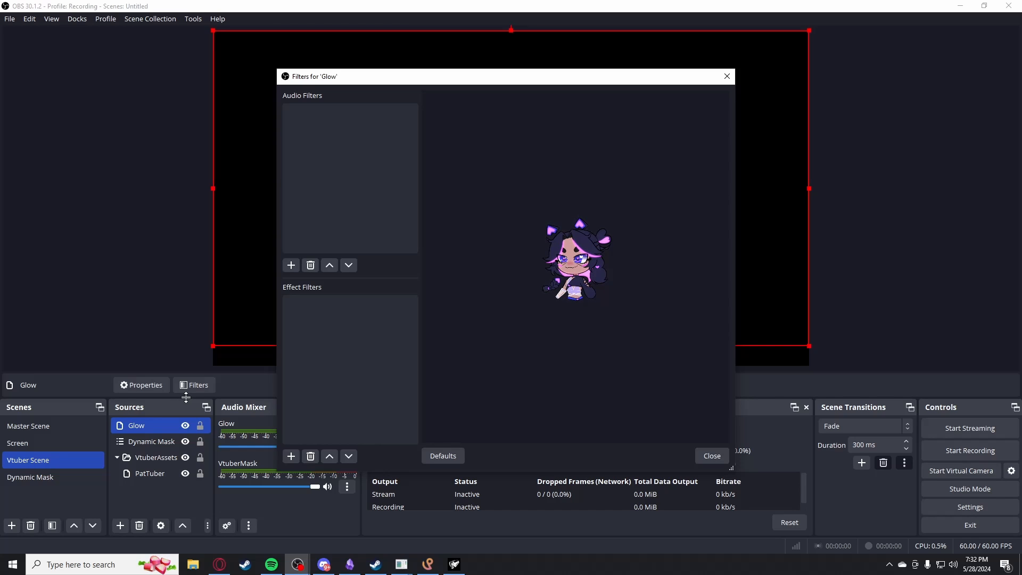
{"action": "left_click", "coordinate": [291, 458]}
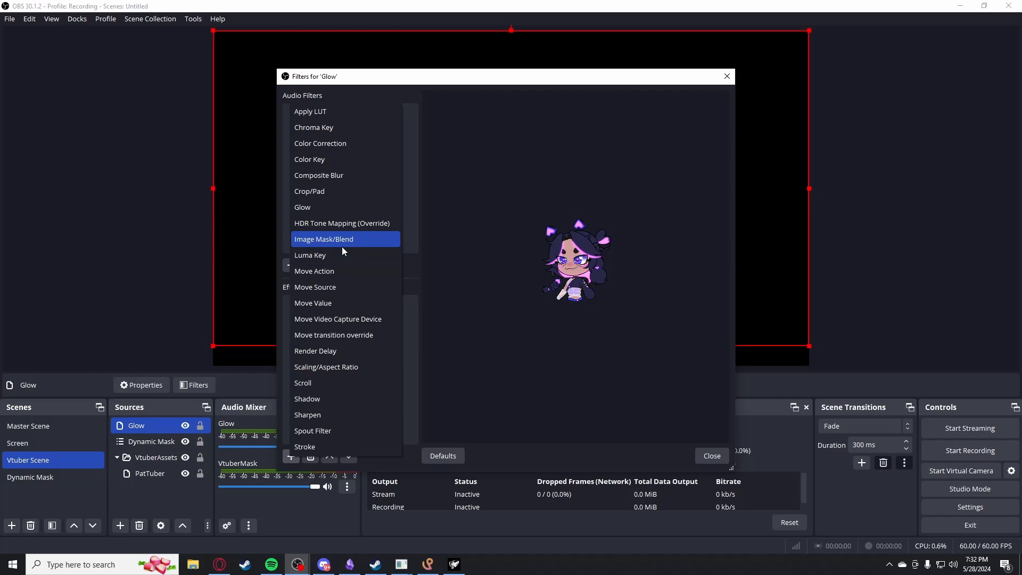
{"action": "left_click", "coordinate": [327, 158]}
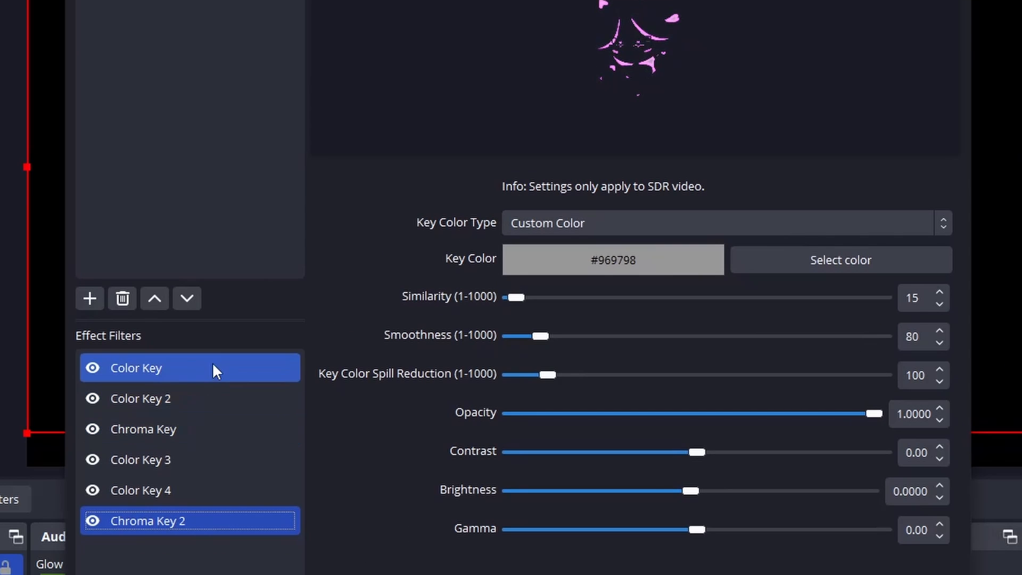
Review the settings of the Color Key, Color Key 2, Chroma Key and Color Key 3 filters on the Glow source.
{"action": "left_click", "coordinate": [213, 368]}
{"action": "left_click", "coordinate": [204, 403]}
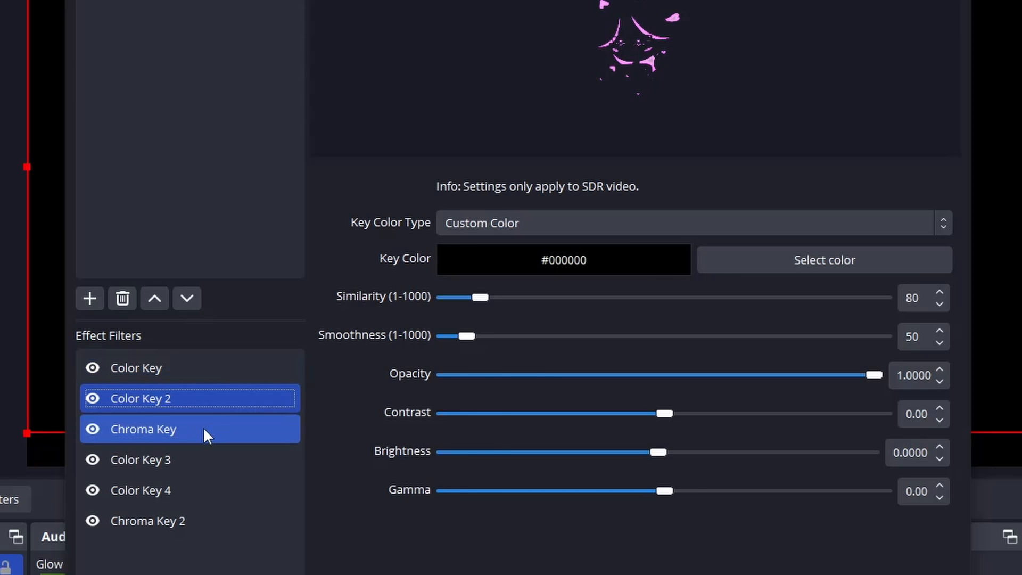
{"action": "left_click", "coordinate": [205, 432]}
{"action": "left_click", "coordinate": [203, 465]}
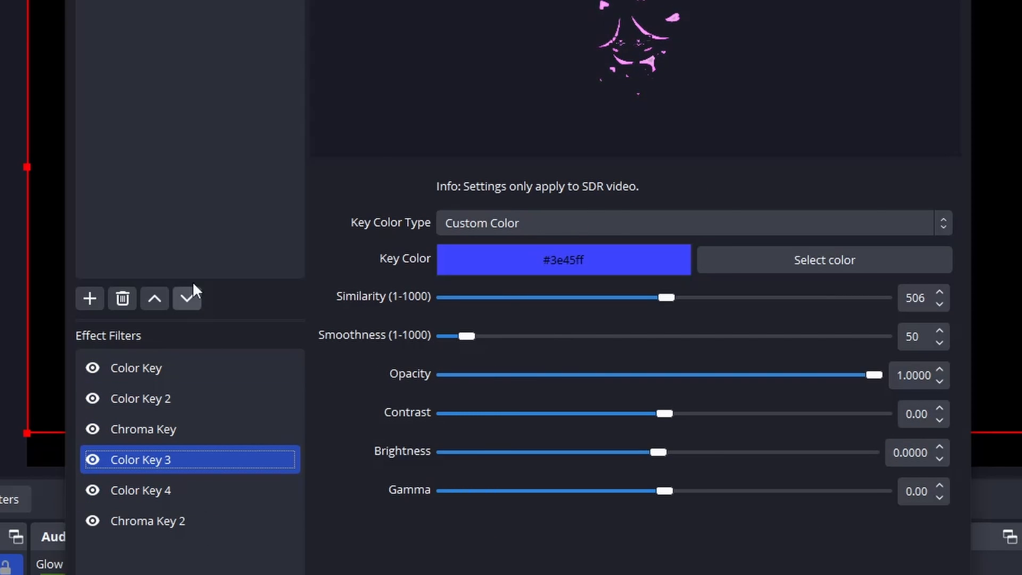
Add a Glow effect filter to the Glow source.
{"action": "left_click", "coordinate": [90, 298]}
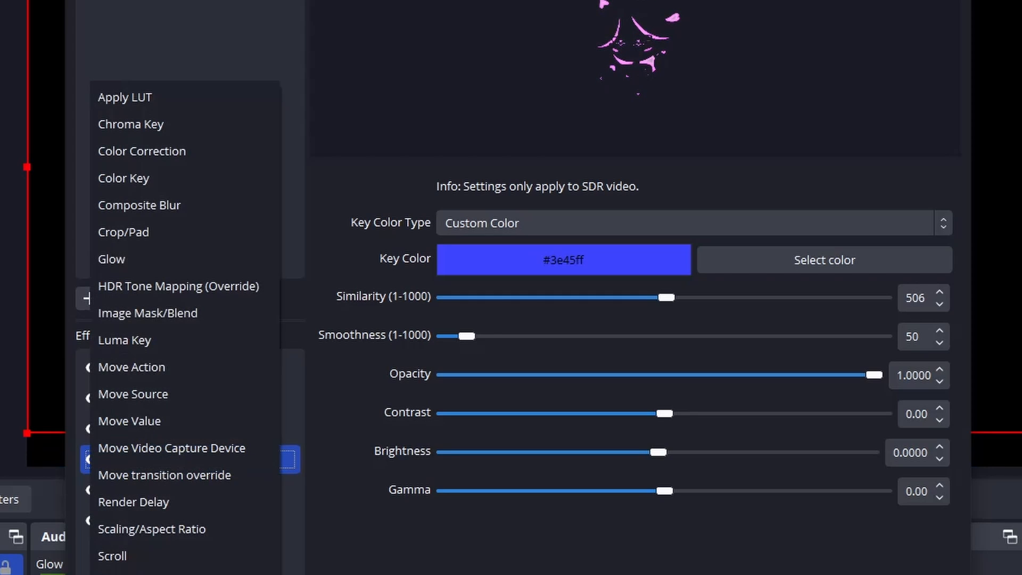
{"action": "left_click", "coordinate": [165, 254]}
{"action": "key", "text": "Return"}
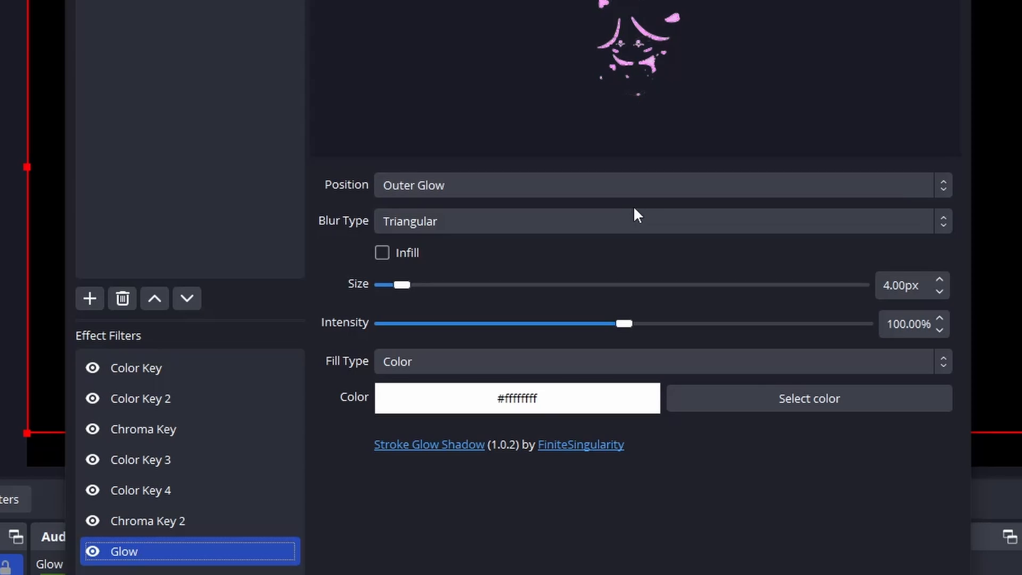
Configure the Glow filter with Dual Kawase blur, a size of 2.00 px and an intensity of 86.70%.
{"action": "left_click", "coordinate": [629, 221]}
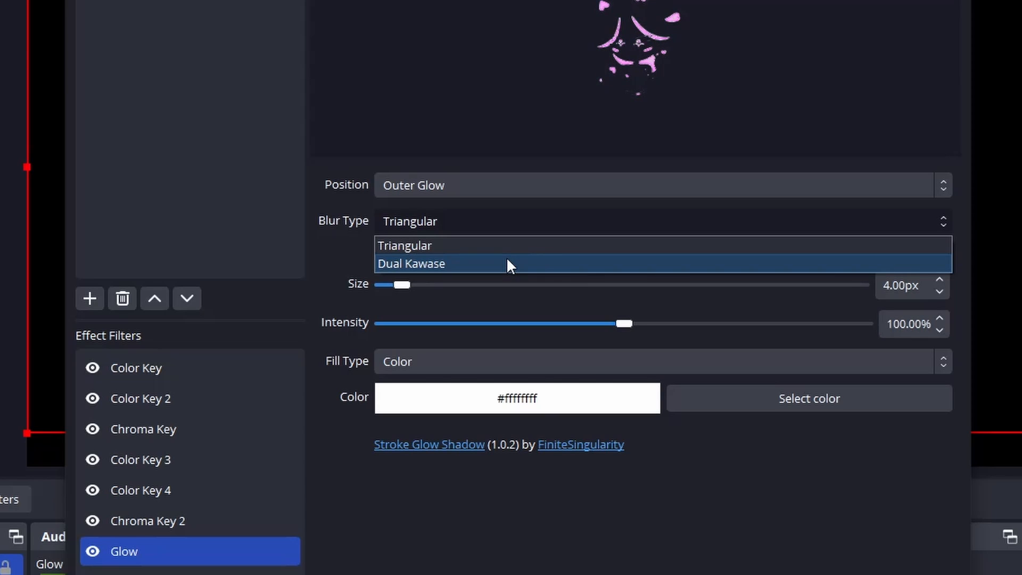
{"action": "left_click", "coordinate": [508, 265]}
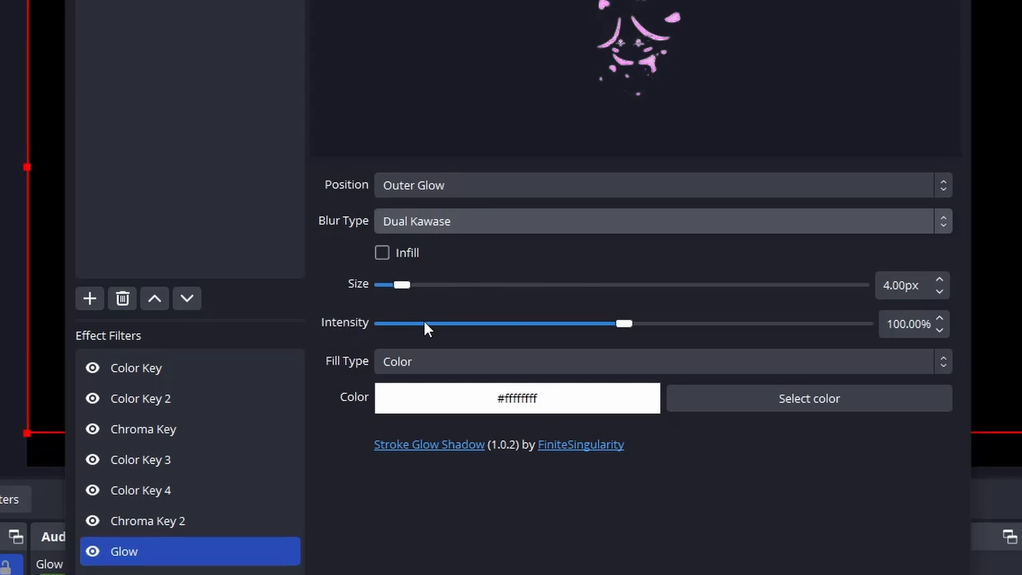
{"action": "left_click_drag", "start_coordinate": [402, 283], "coordinate": [392, 295]}
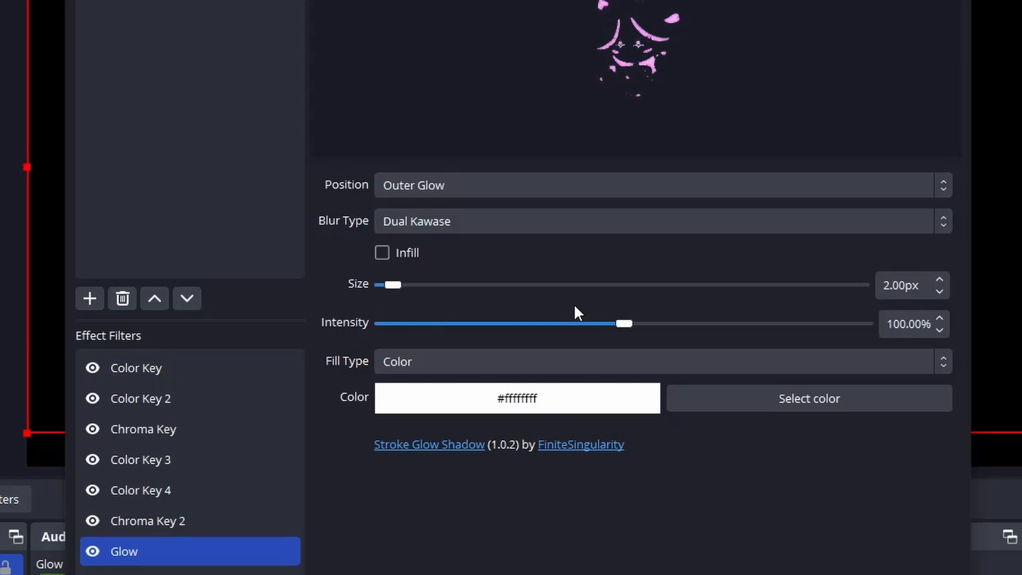
{"action": "left_click_drag", "start_coordinate": [624, 325], "coordinate": [591, 325]}
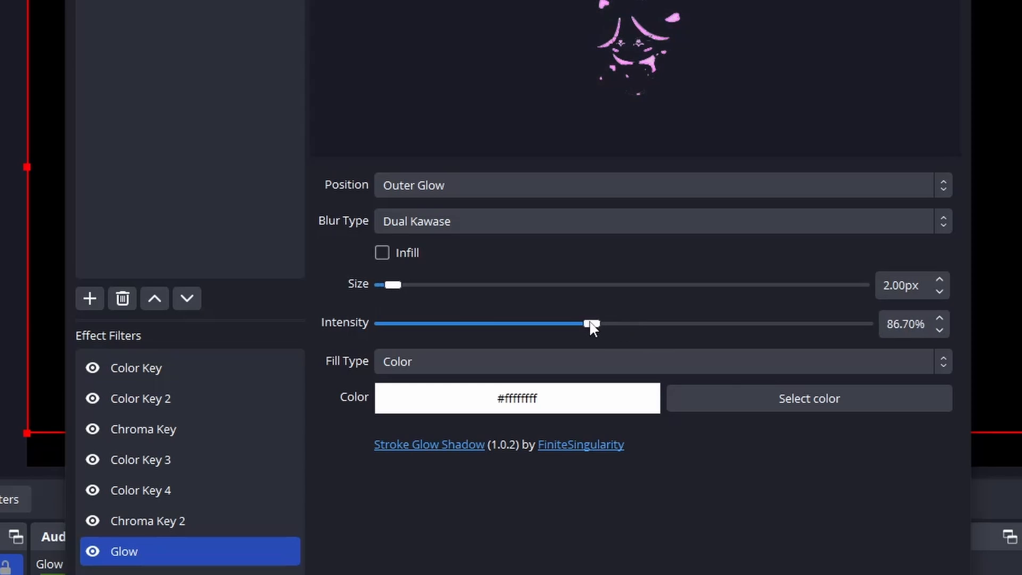
Set the Glow filter's fill color to the bright purple #da20ff and confirm it.
{"action": "left_click", "coordinate": [749, 402]}
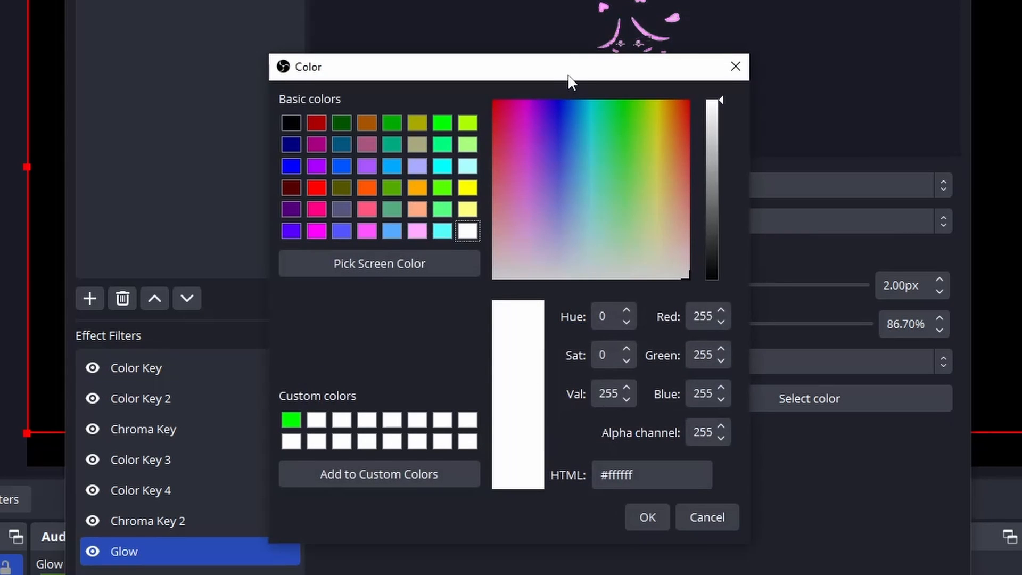
{"action": "left_click_drag", "start_coordinate": [568, 76], "coordinate": [349, 57]}
{"action": "left_click_drag", "start_coordinate": [310, 119], "coordinate": [313, 106]}
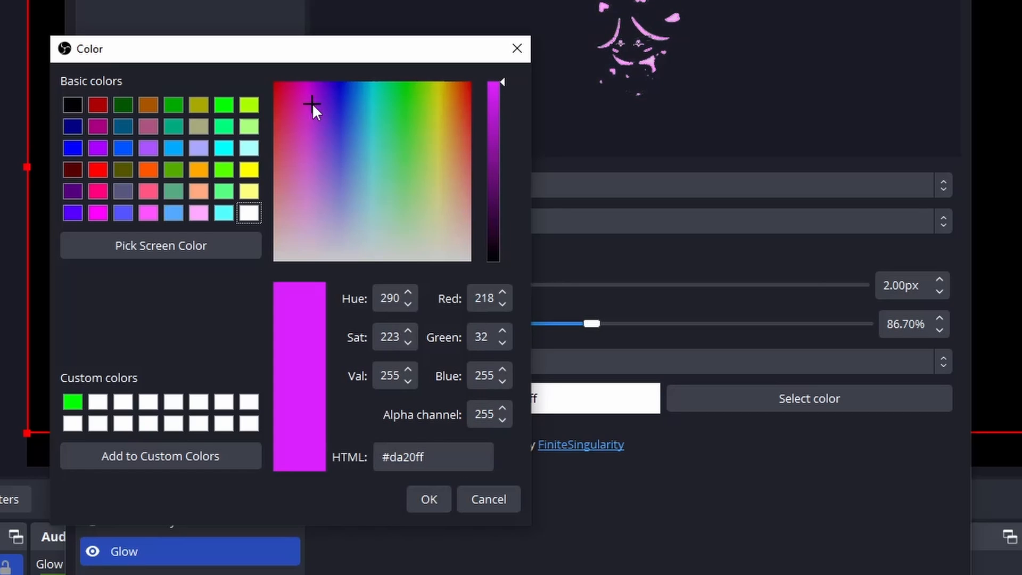
{"action": "left_click", "coordinate": [429, 499]}
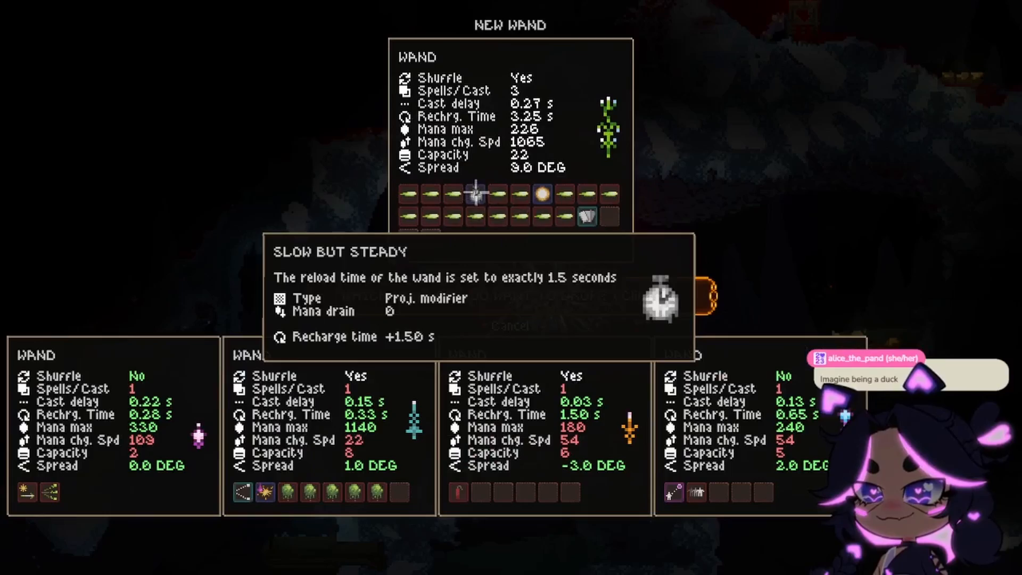
{"action": "key", "text": "Escape"}
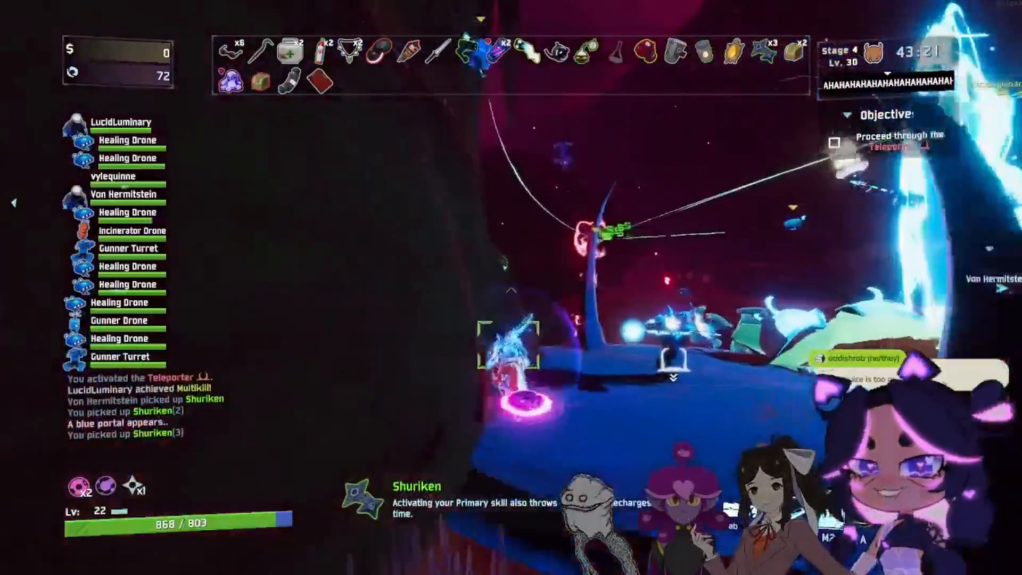
{"action": "key", "text": "w"}
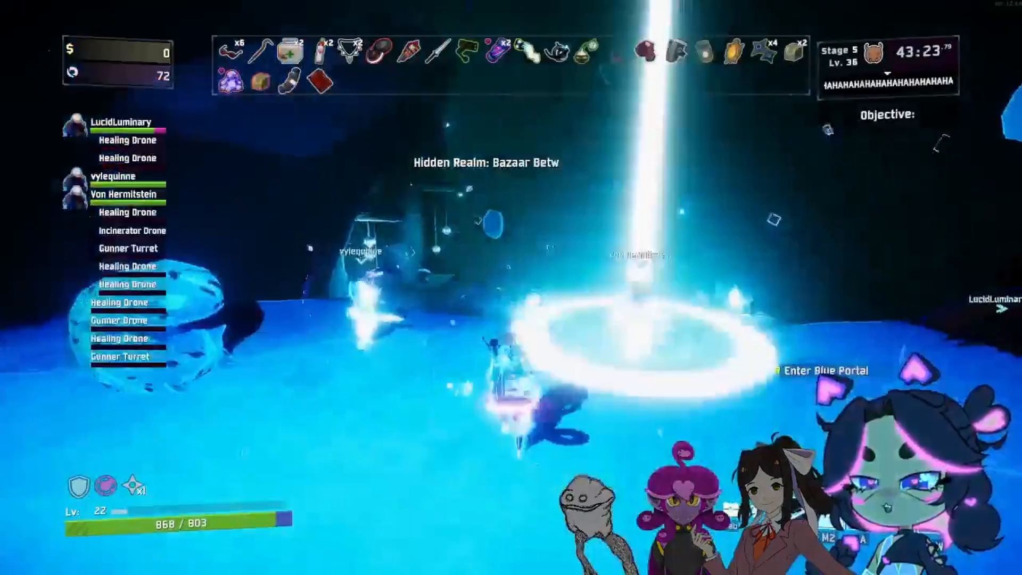
{"action": "key", "text": "Tab"}
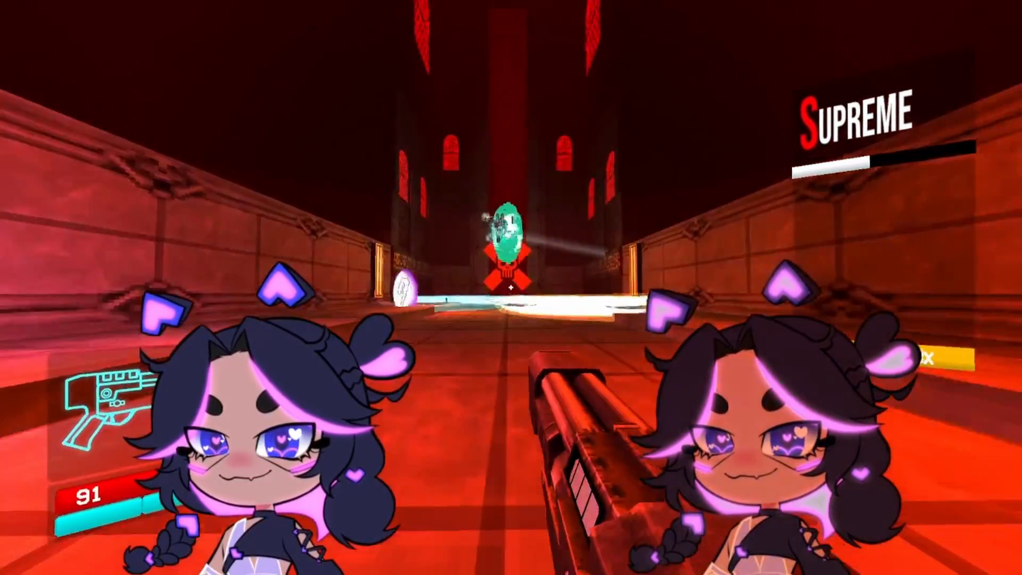
{"action": "left_click", "coordinate": [511, 287]}
{"action": "key", "text": "4"}
{"action": "left_click", "coordinate": [511, 287]}
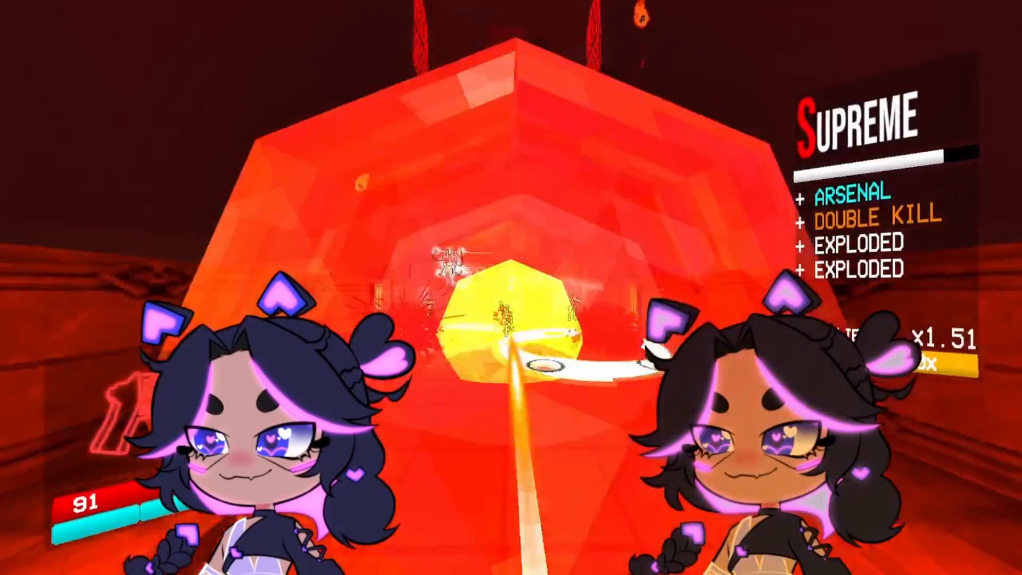
{"action": "key", "text": "5"}
{"action": "key", "text": "space"}
{"action": "right_click", "coordinate": [511, 287]}
{"action": "right_click", "coordinate": [511, 288]}
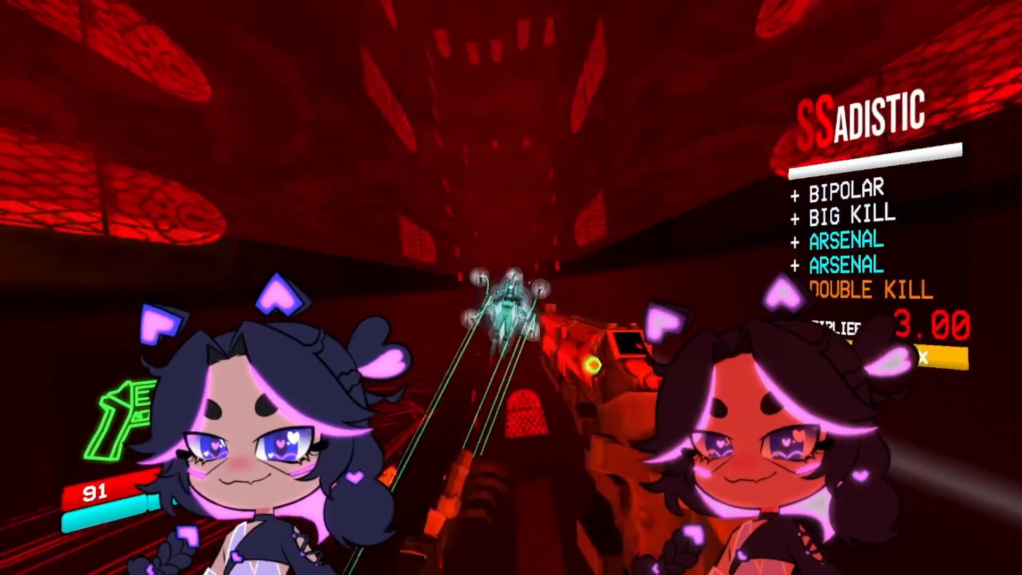